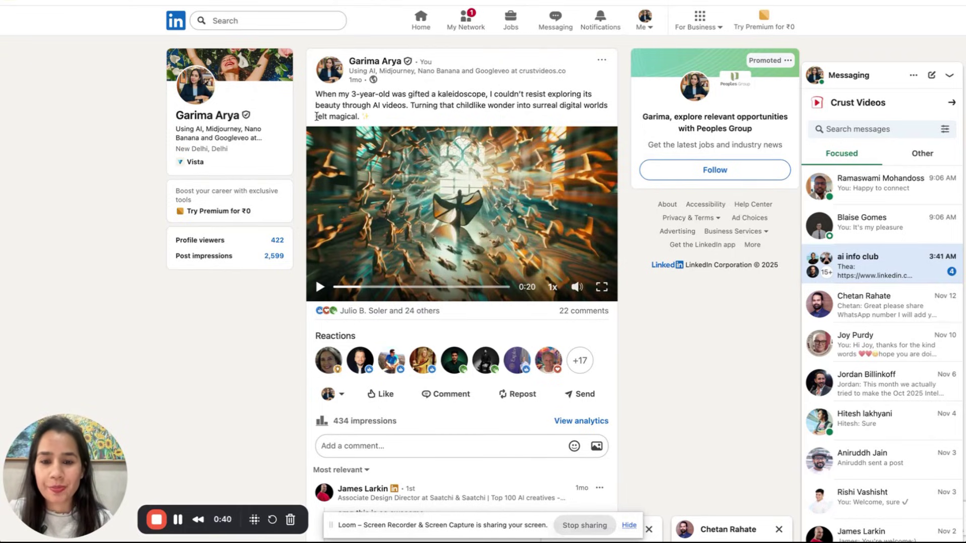
# Skip ahead in the LinkedIn kaleidoscope video, mute it, and pause it on the butterfly frame.
pyautogui.click(320, 287)
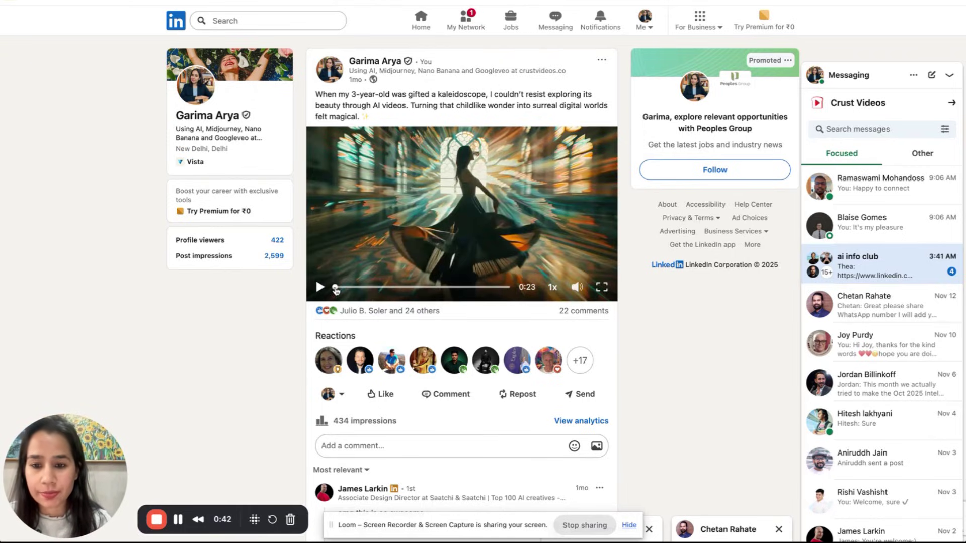
pyautogui.click(321, 287)
pyautogui.click(577, 287)
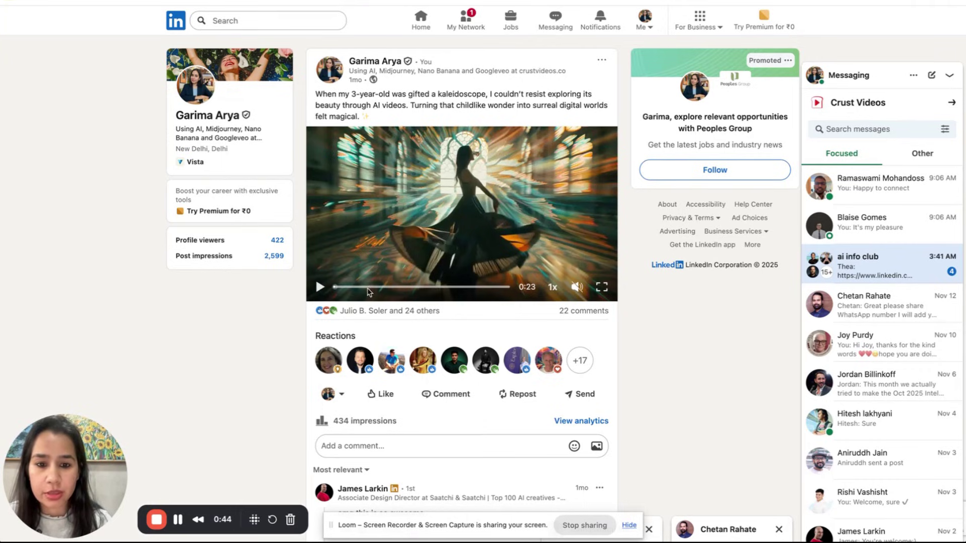
pyautogui.click(320, 288)
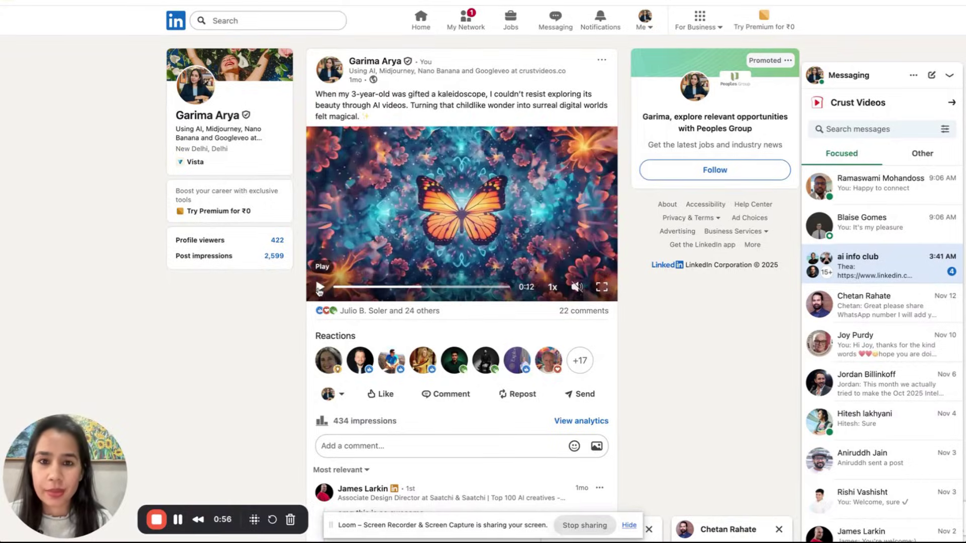
pyautogui.click(319, 288)
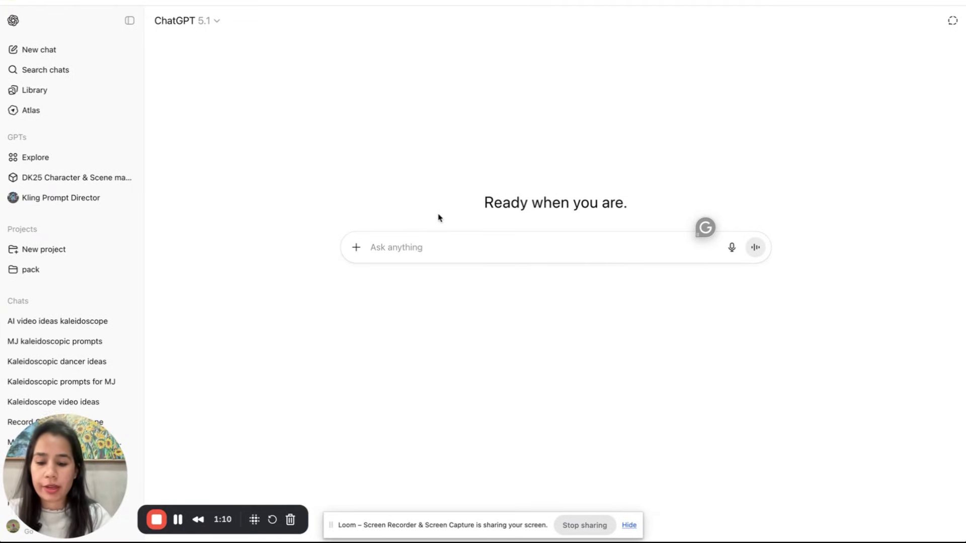
# Ask ChatGPT for kaleidoscope ideas for a text-to-image model in MJ and review the concept list.
pyautogui.write('Suggest me some ideas ')
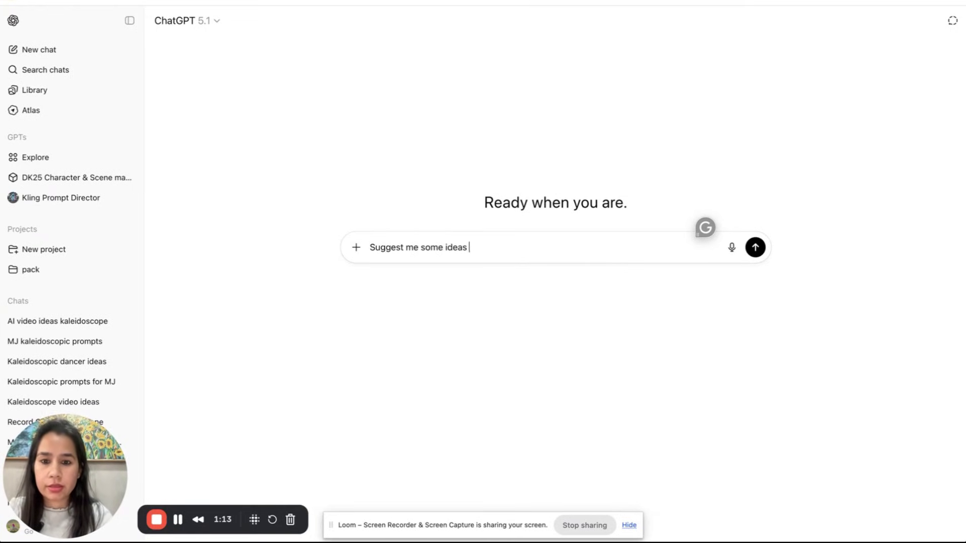
pyautogui.write('on')
pyautogui.write('Suggest some ideas for ai videos on kaleidoscope')
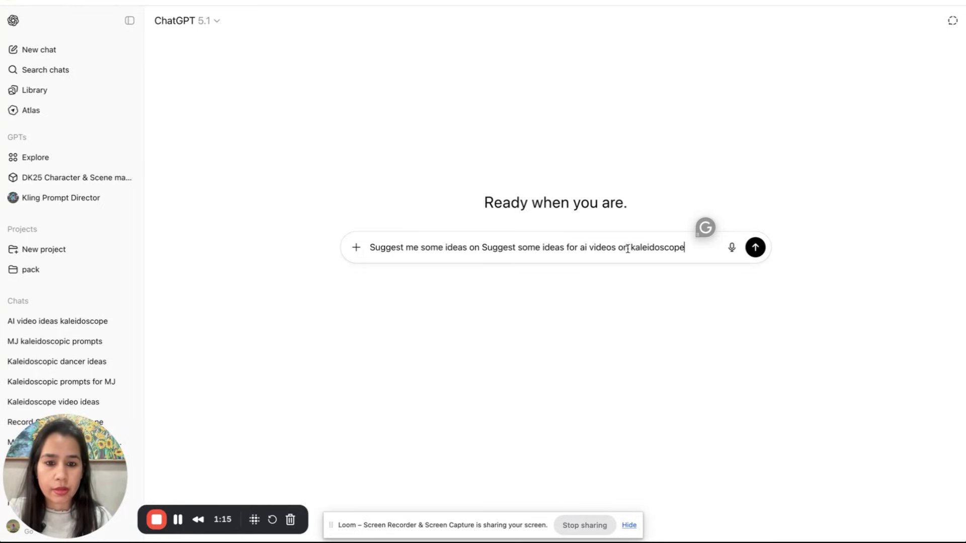
pyautogui.moveTo(627, 248); pyautogui.dragTo(492, 248)
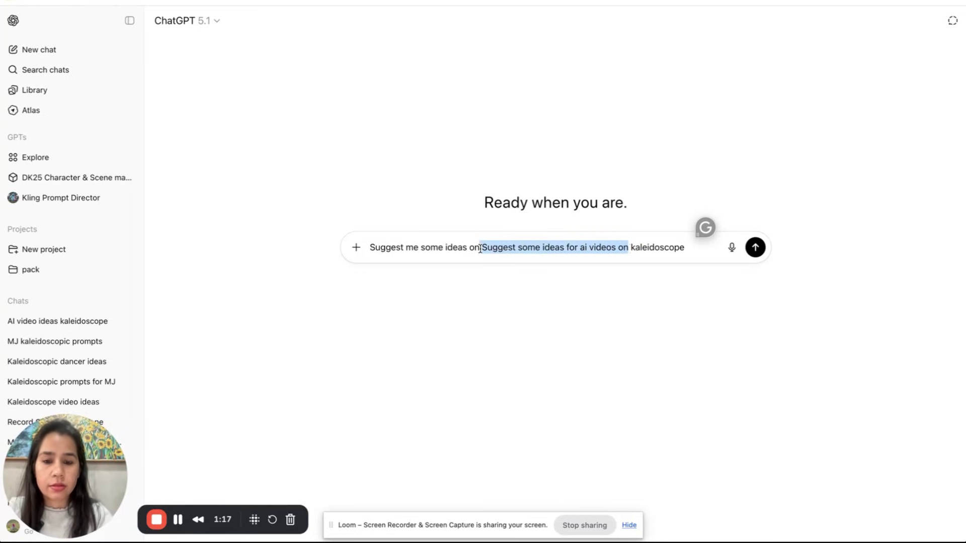
pyautogui.press('BackSpace')
pyautogui.write('f')
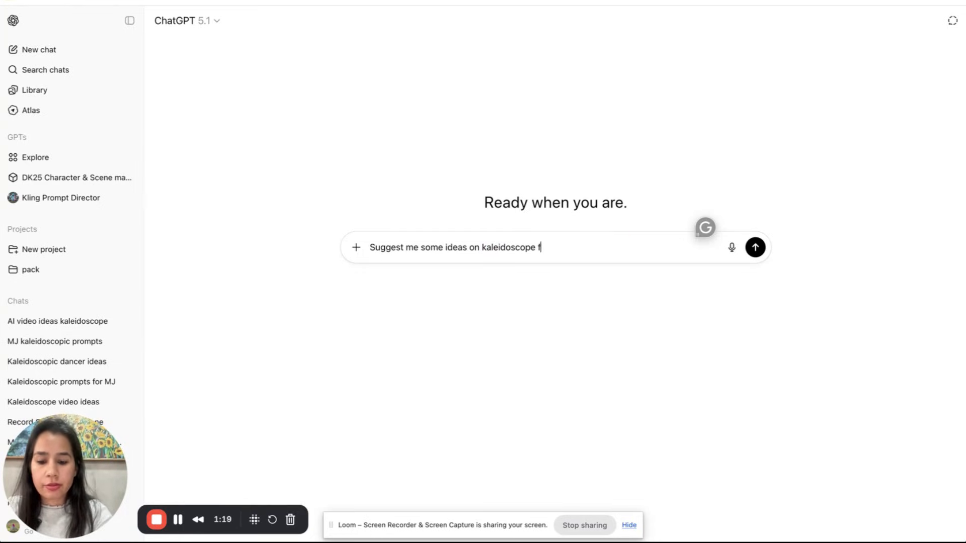
pyautogui.write('or text')
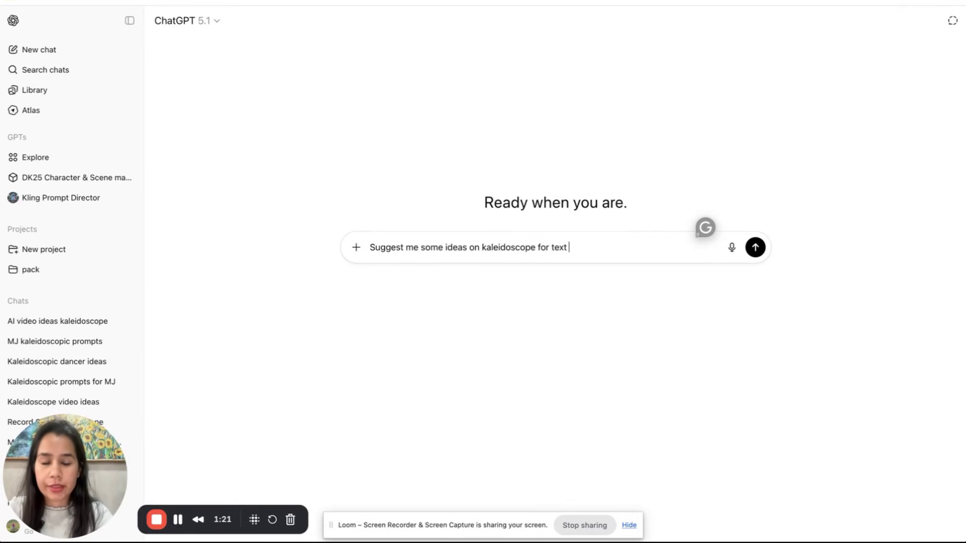
pyautogui.write(' to image ')
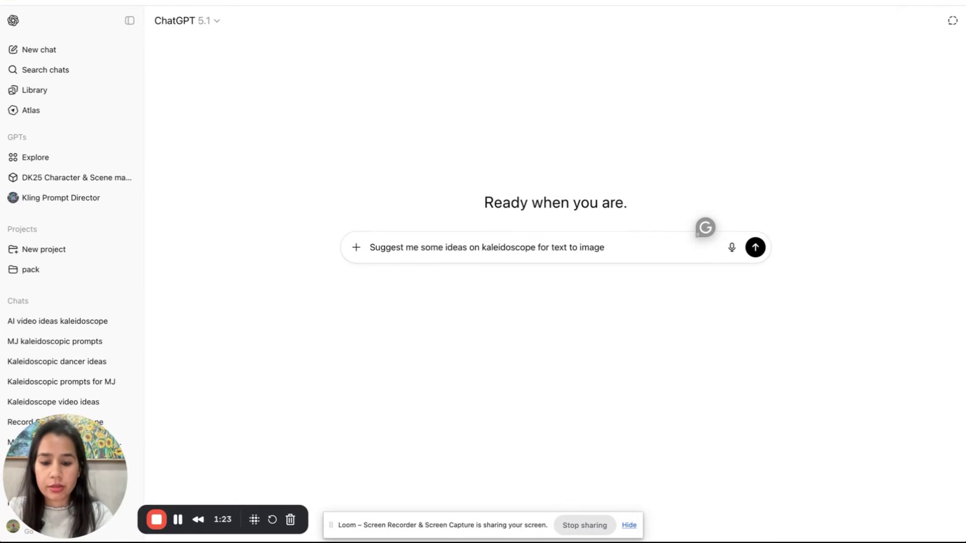
pyautogui.write('based m')
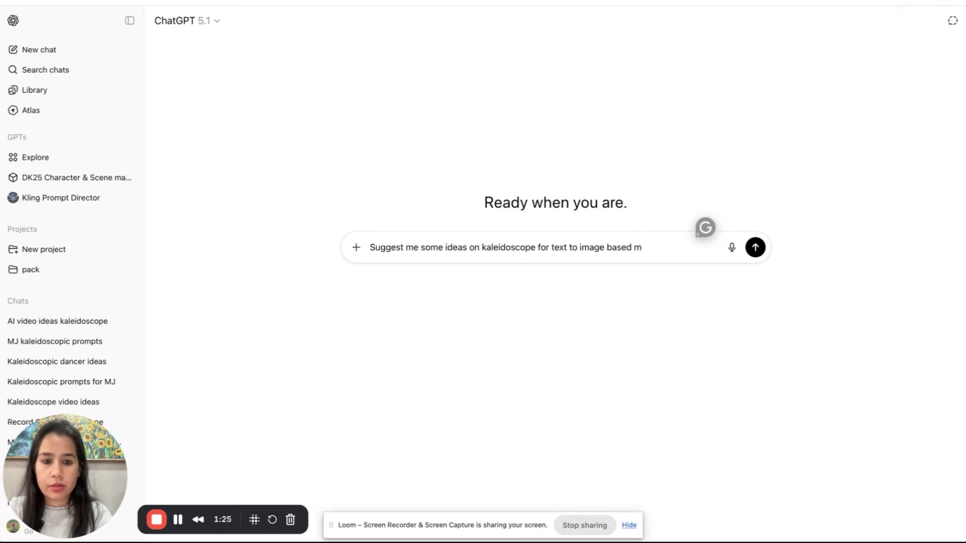
pyautogui.write('odel in M')
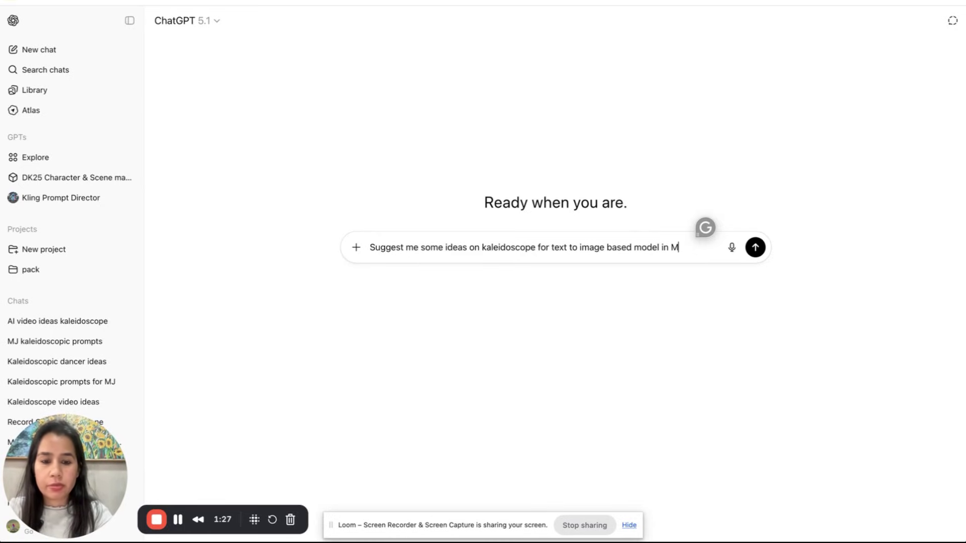
pyautogui.write('J')
pyautogui.press('Return')
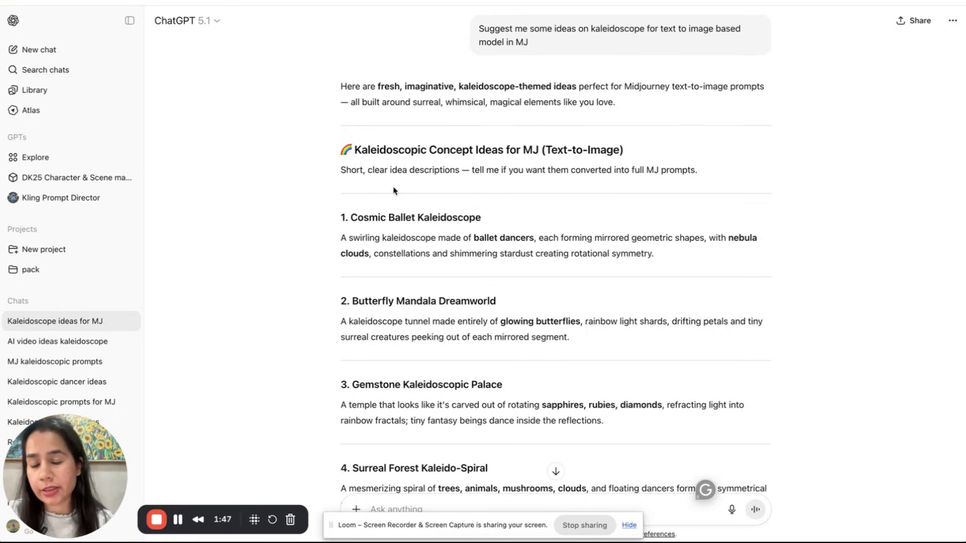
pyautogui.scroll(-3, 394, 191)
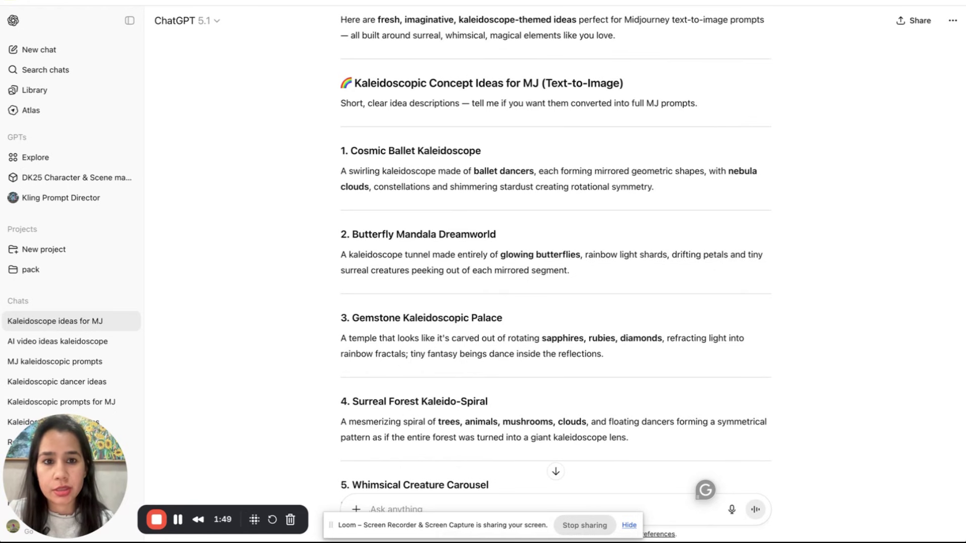
# Browse Midjourney's feed for yesterday's extended dancer videos, then select ChatGPT's Cosmic Ballet Kaleidoscope description.
pyautogui.hotkey('alt', 'Tab')
pyautogui.scroll(-10, 502, 168)
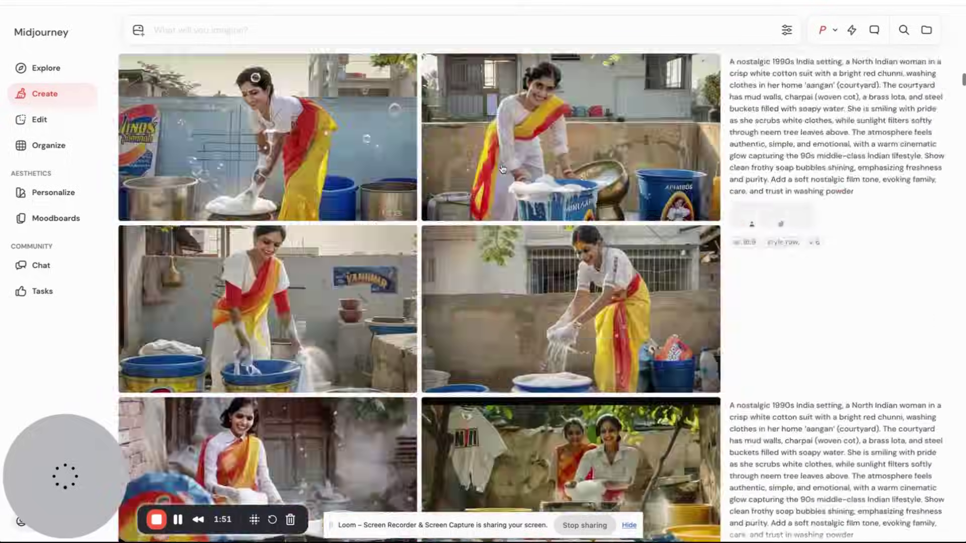
pyautogui.scroll(-20, 503, 169)
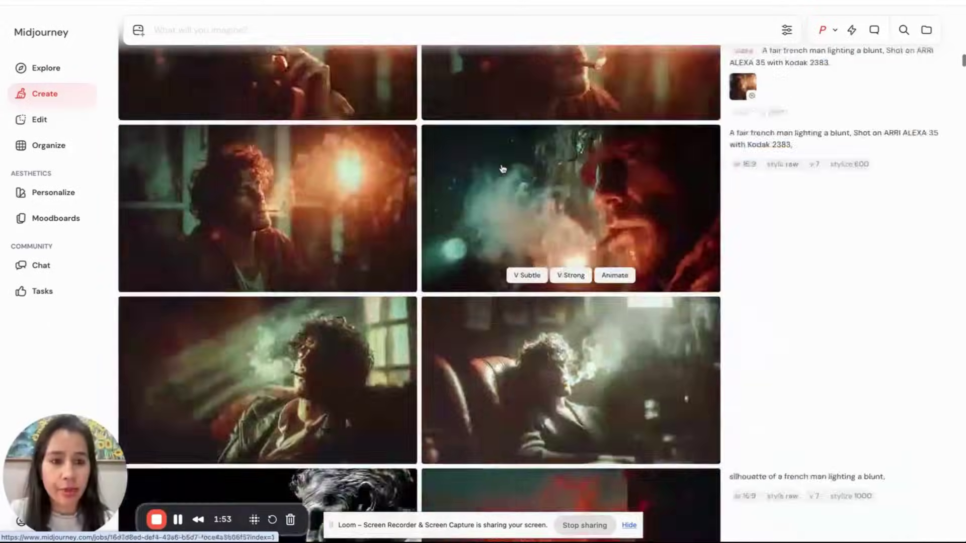
pyautogui.scroll(-20, 502, 168)
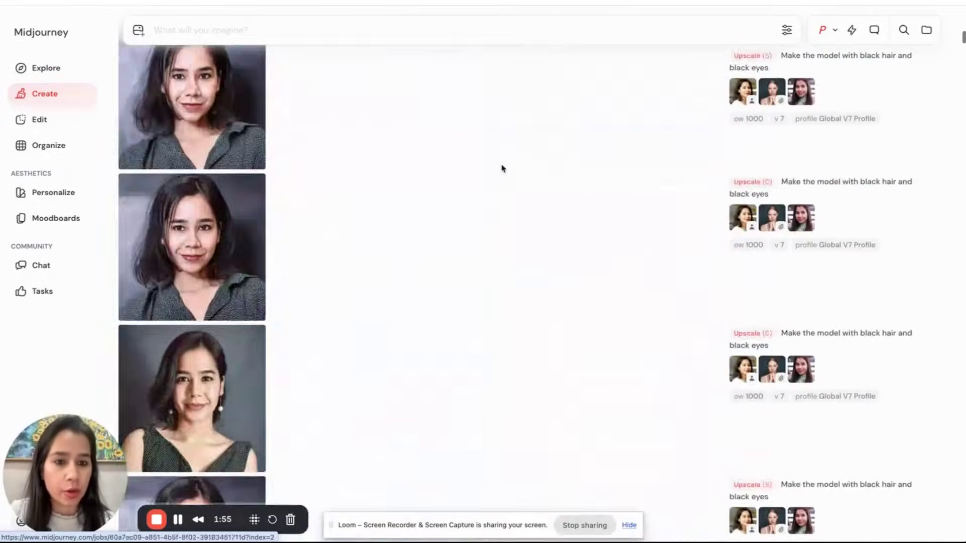
pyautogui.scroll(20, 502, 168)
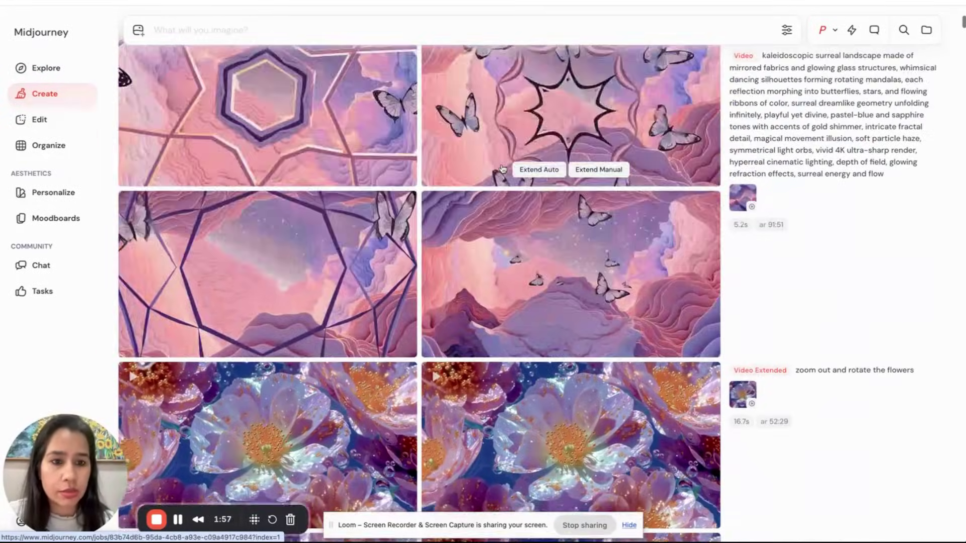
pyautogui.scroll(10, 502, 168)
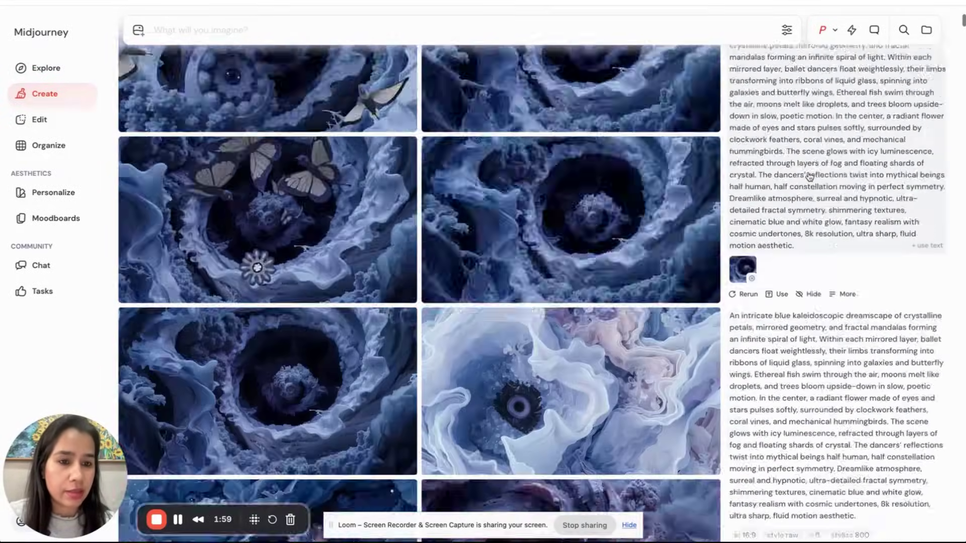
pyautogui.scroll(15, 809, 175)
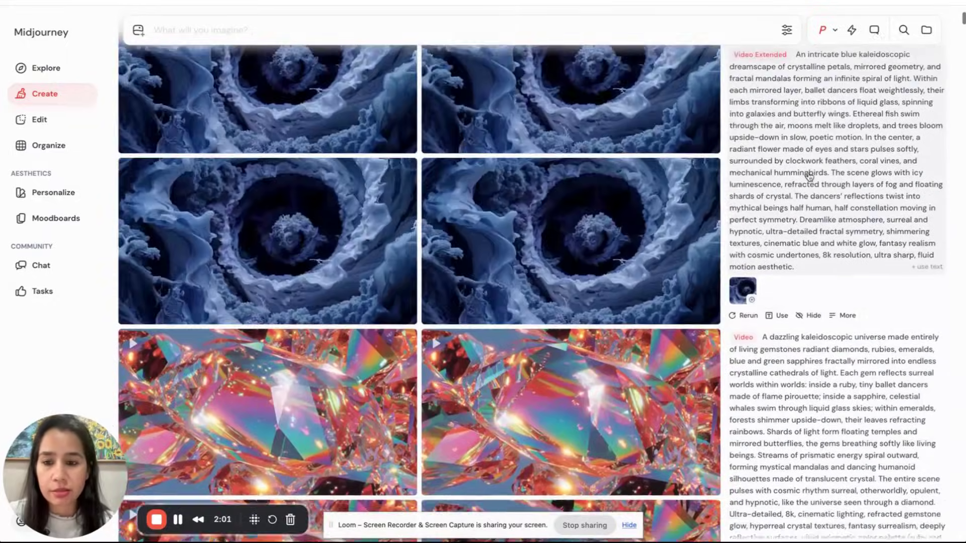
pyautogui.scroll(15, 809, 176)
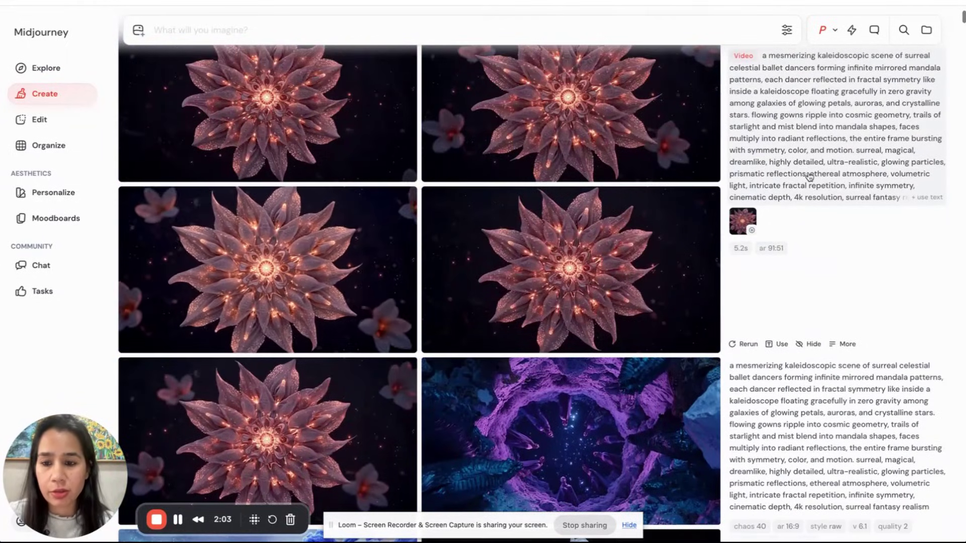
pyautogui.scroll(15, 809, 176)
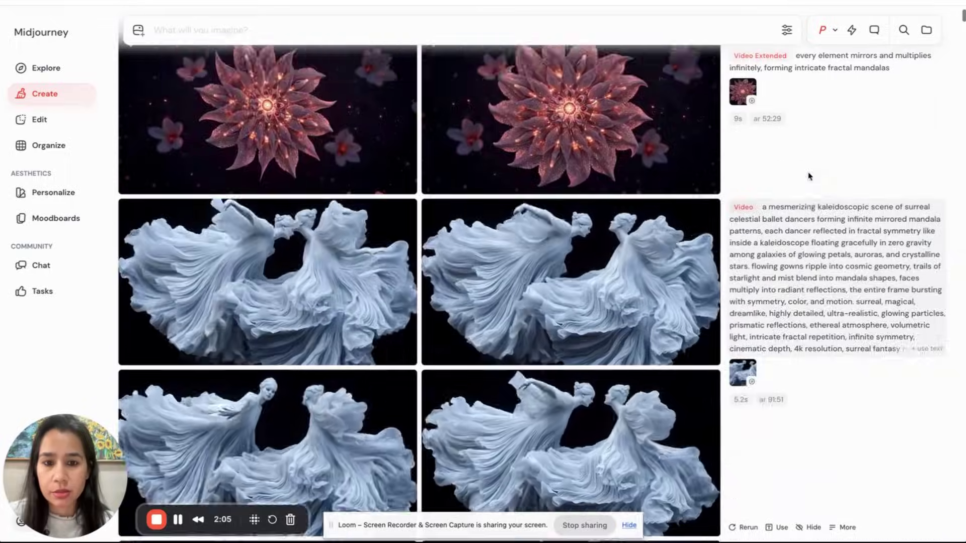
pyautogui.scroll(12, 809, 176)
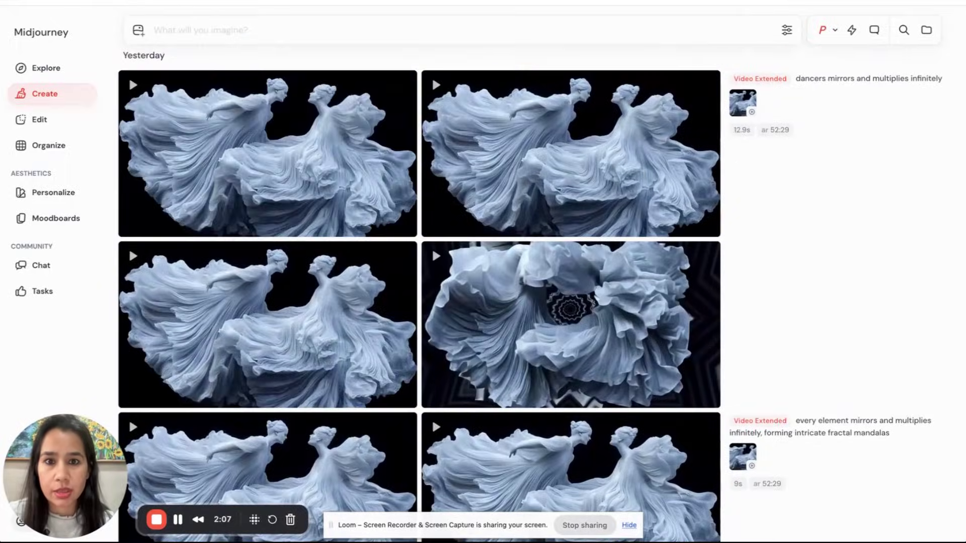
pyautogui.hotkey('alt', 'Tab')
pyautogui.moveTo(344, 173); pyautogui.dragTo(656, 201)
# Paste the copied Cosmic Ballet Kaleidoscope description into Midjourney's prompt bar.
pyautogui.hotkey('ctrl', 'c')
pyautogui.hotkey('alt', 'Tab')
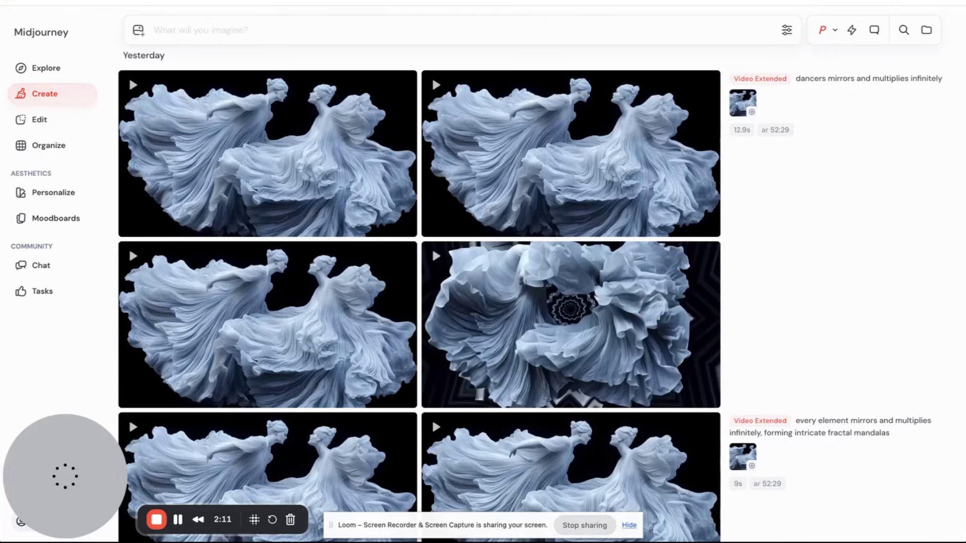
pyautogui.click(244, 32)
pyautogui.hotkey('ctrl', 'v')
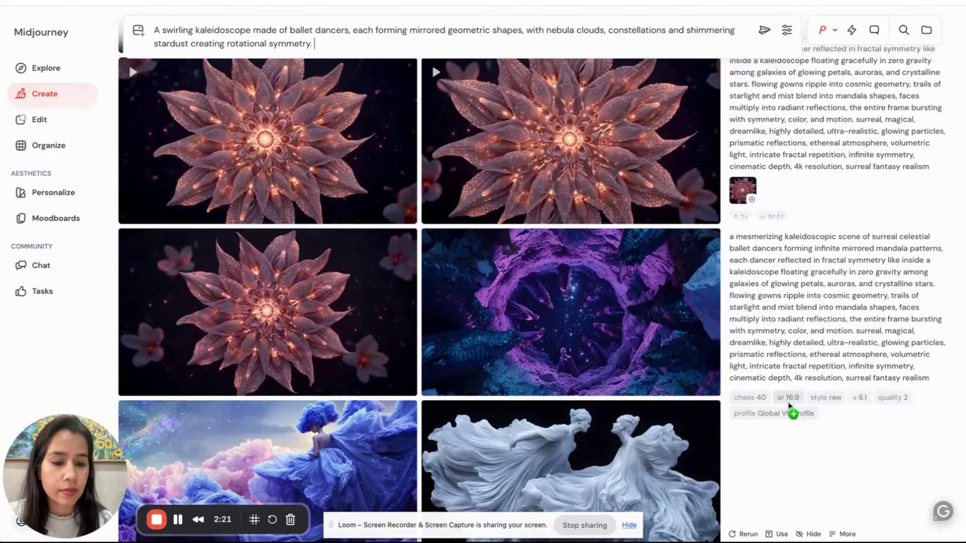
# Submit the ballet prompt with --ar 16:9 --style raw --v 7 --stylize 800.
pyautogui.click(788, 398)
pyautogui.click(842, 399)
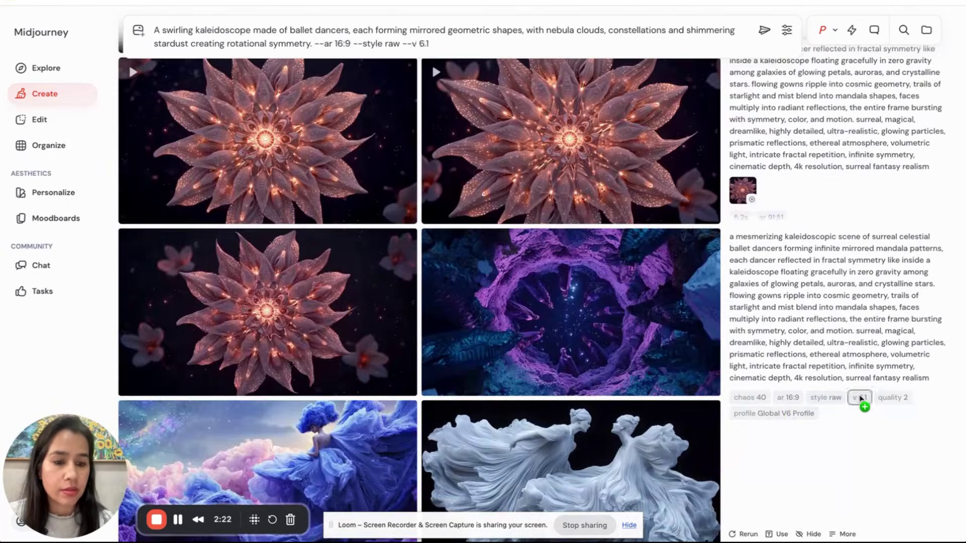
pyautogui.click(860, 398)
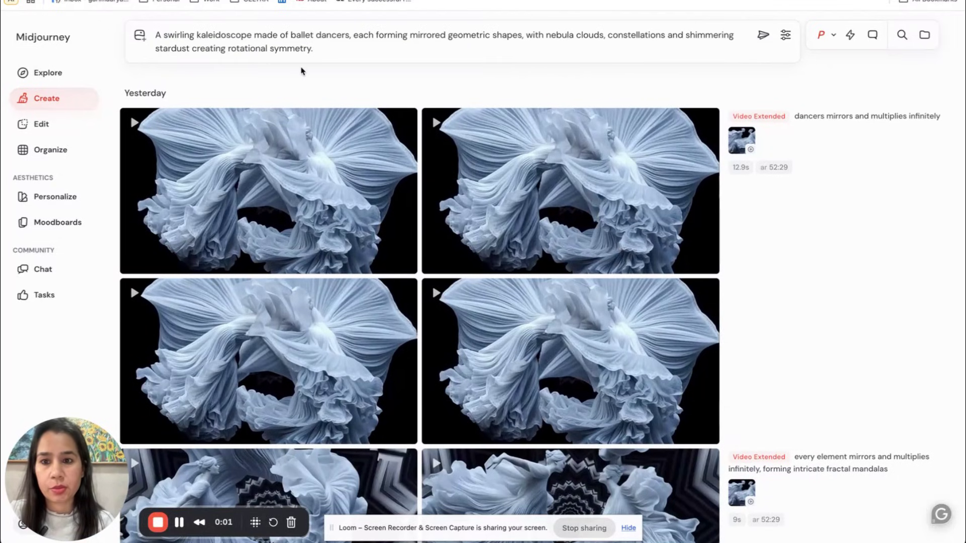
pyautogui.scroll(-10, 814, 319)
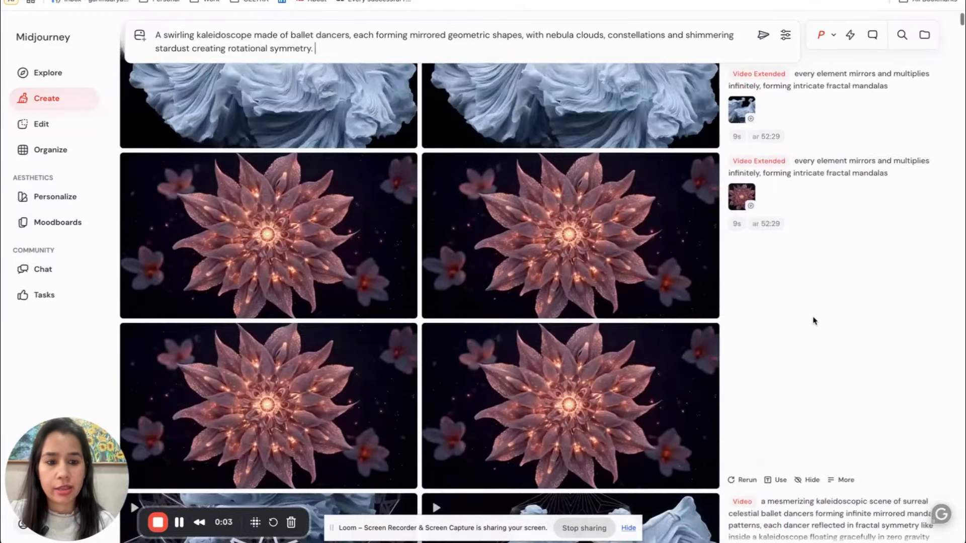
pyautogui.scroll(-10, 814, 321)
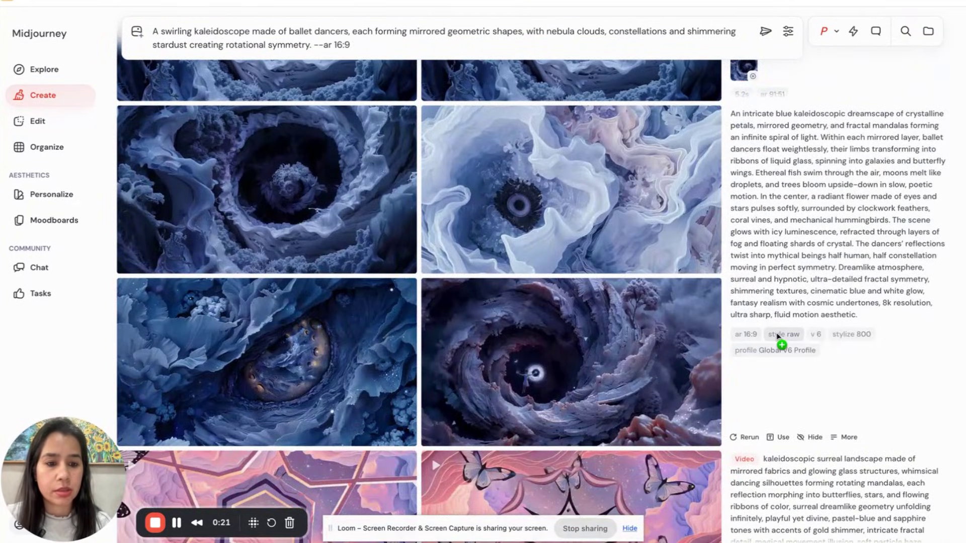
pyautogui.click(783, 334)
pyautogui.click(816, 334)
pyautogui.click(852, 334)
pyautogui.click(424, 44)
pyautogui.press('BackSpace')
pyautogui.write('7 --stylize 800')
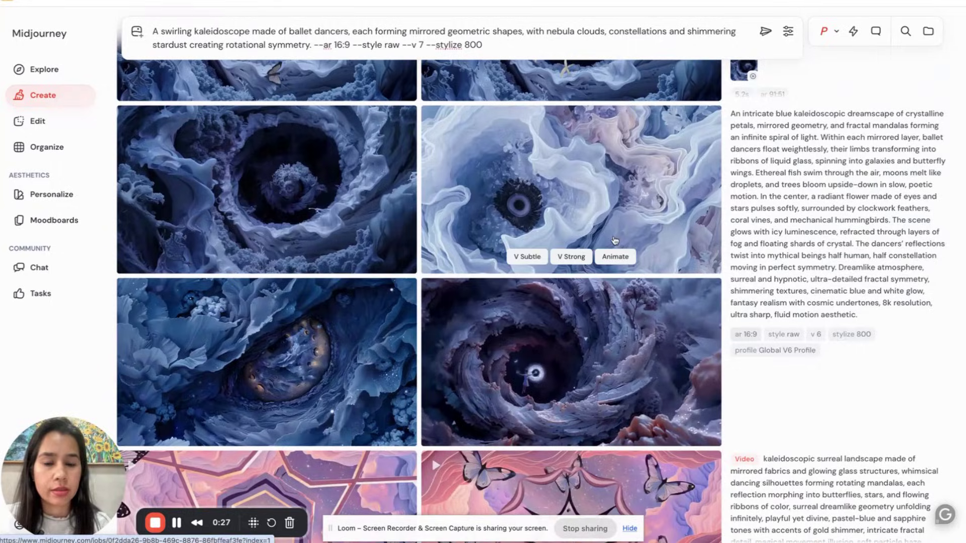
pyautogui.press('Return')
pyautogui.scroll(-10, 569, 242)
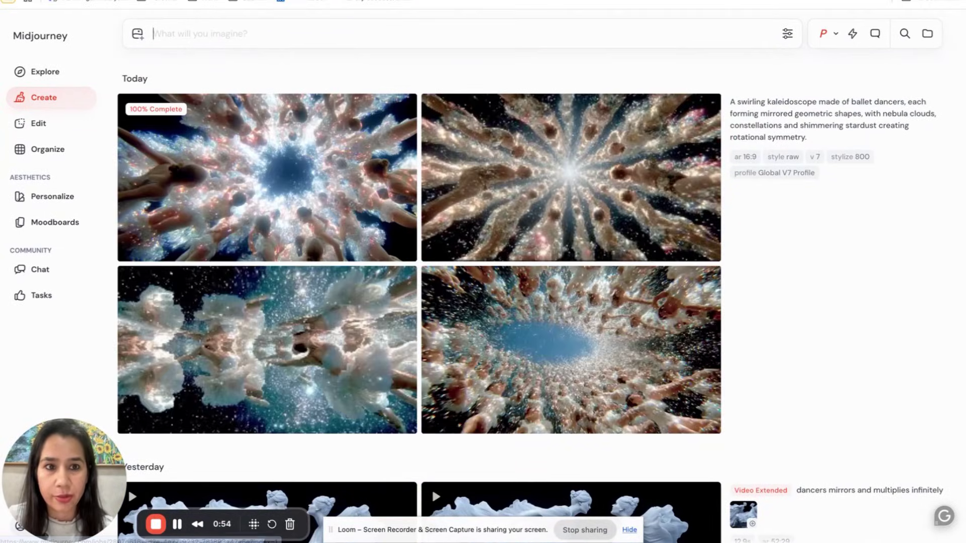
# Jump the LinkedIn video ahead to the dancer scene, then return to ChatGPT's idea list.
pyautogui.hotkey('ctrl', 'Tab')
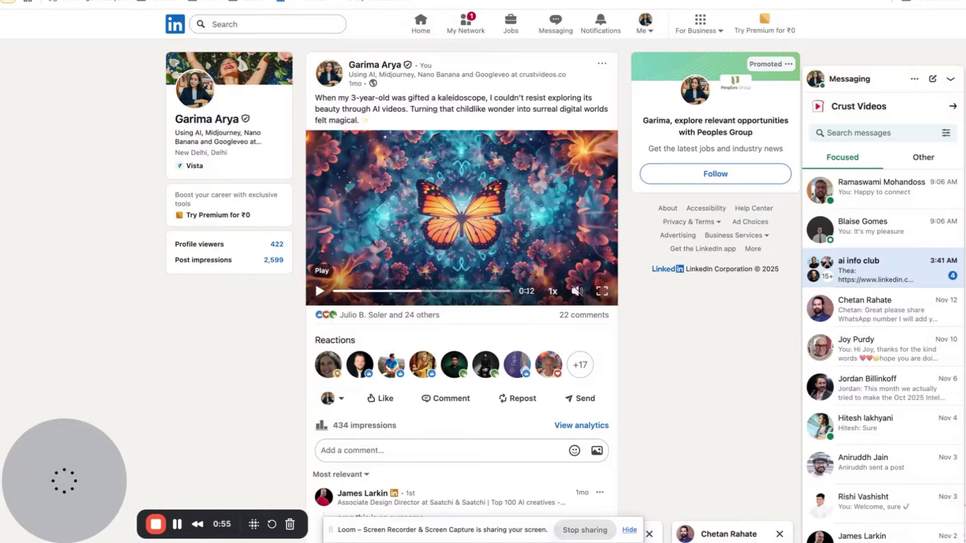
pyautogui.moveTo(422, 291); pyautogui.dragTo(341, 294)
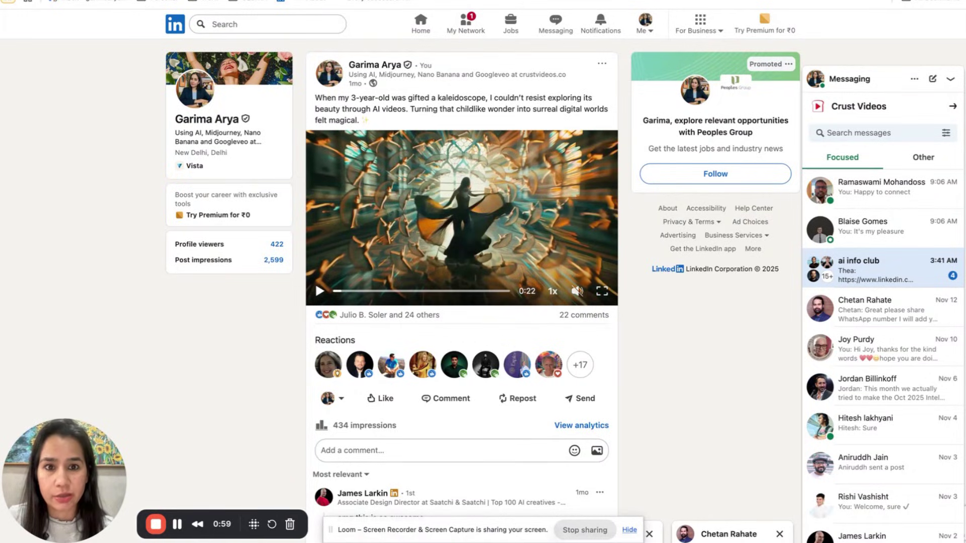
pyautogui.hotkey('ctrl', 'Tab')
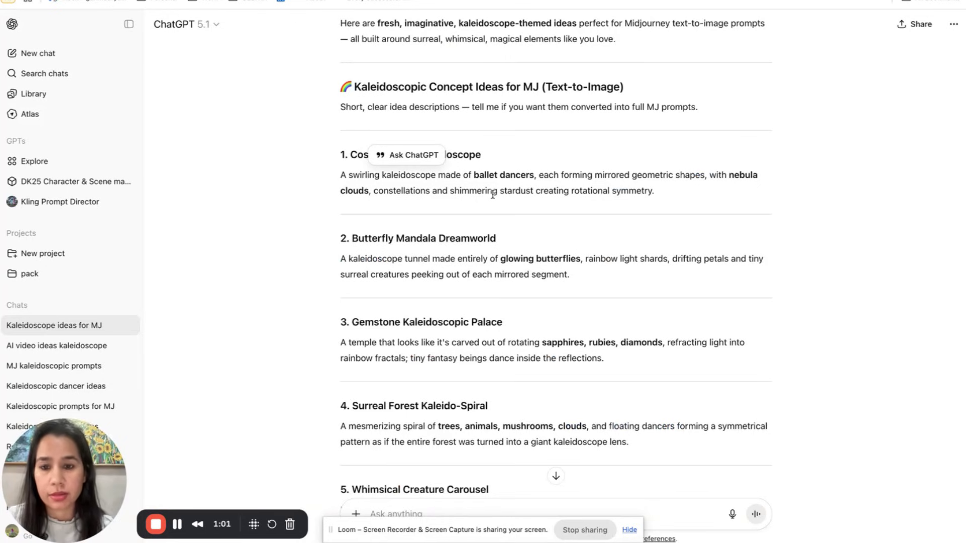
# Return to Midjourney to see the four new ballet-dancer kaleidoscope images.
pyautogui.hotkey('ctrl', 'Tab')
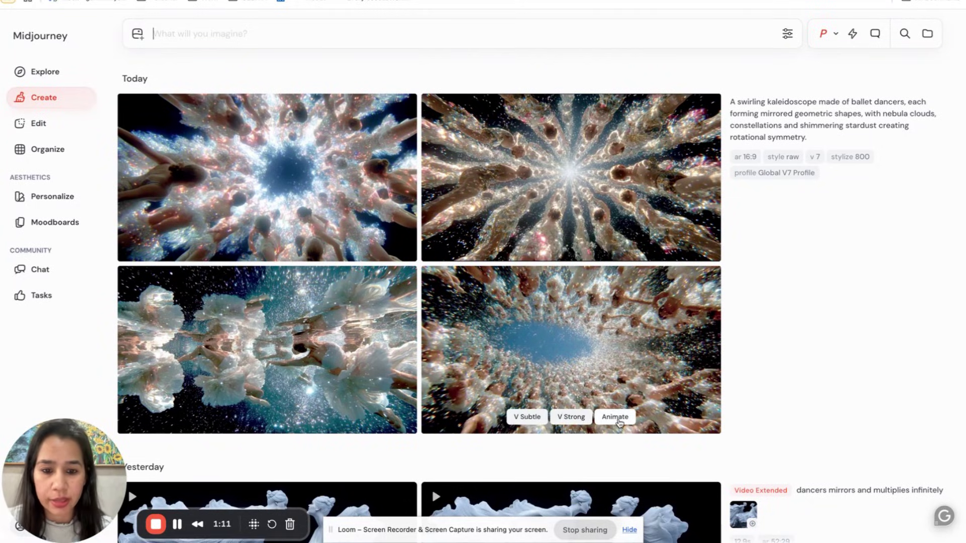
# Animate the lower-right ballet-dancer tunnel image and copy ChatGPT's Butterfly Mandala Dreamworld description.
pyautogui.click(620, 424)
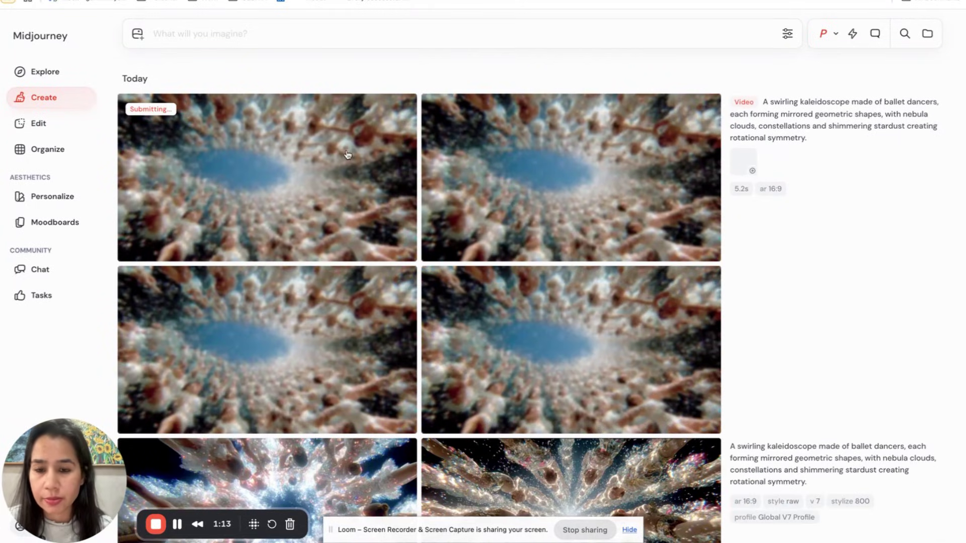
pyautogui.hotkey('ctrl', 'Tab')
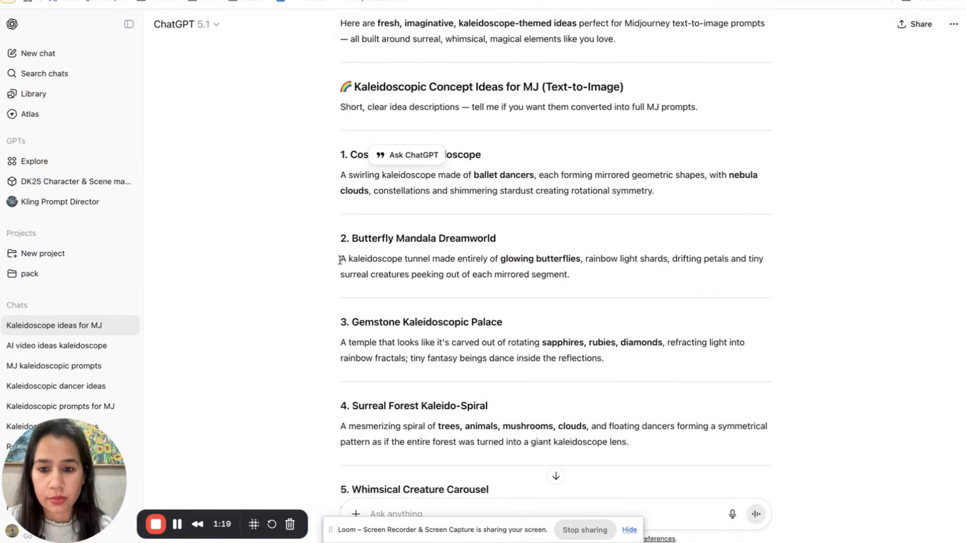
pyautogui.moveTo(340, 260); pyautogui.dragTo(579, 290)
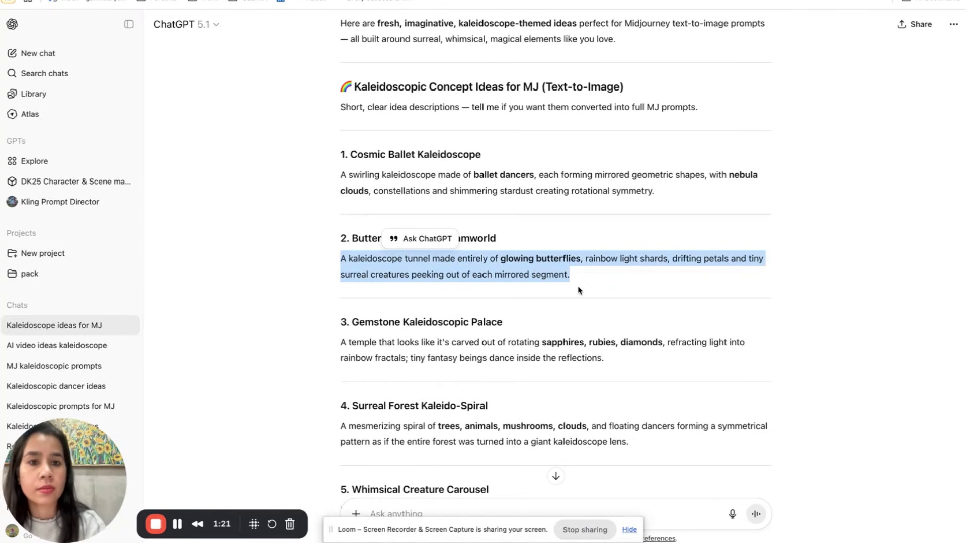
pyautogui.hotkey('ctrl', 'c')
pyautogui.hotkey('ctrl', 'Tab')
# Submit the butterfly tunnel prompt with --ar 16:9 --style raw --v 7 --stylize 500.
pyautogui.click(330, 32)
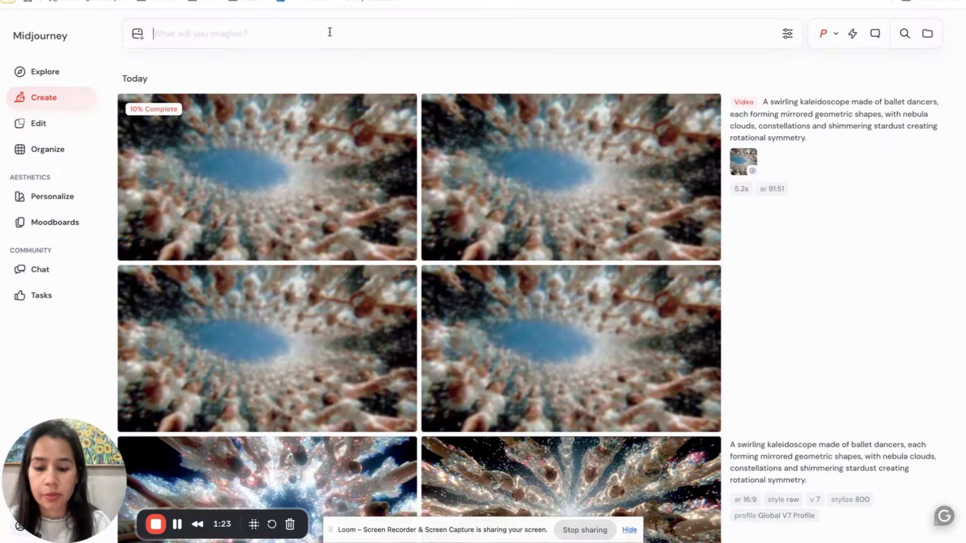
pyautogui.hotkey('ctrl', 'v')
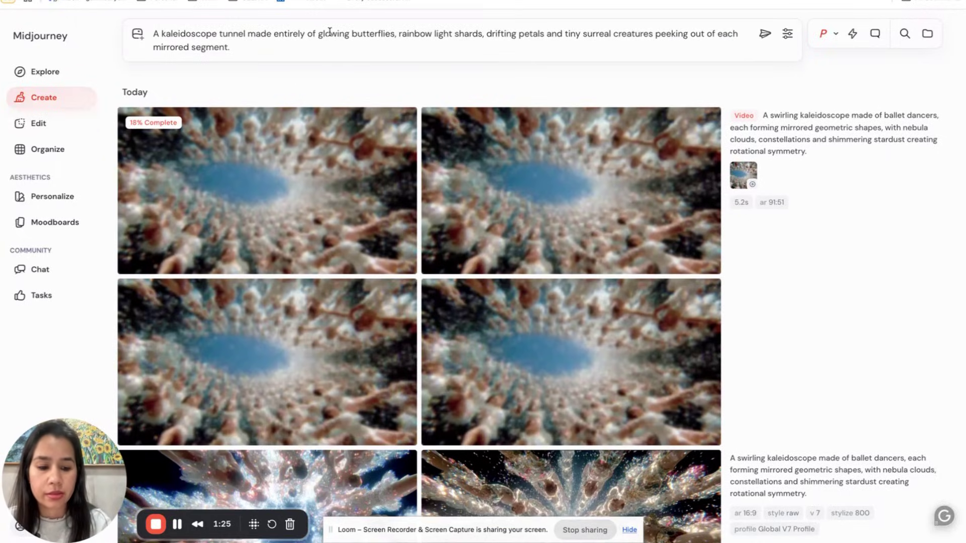
pyautogui.scroll(-1, 833, 410)
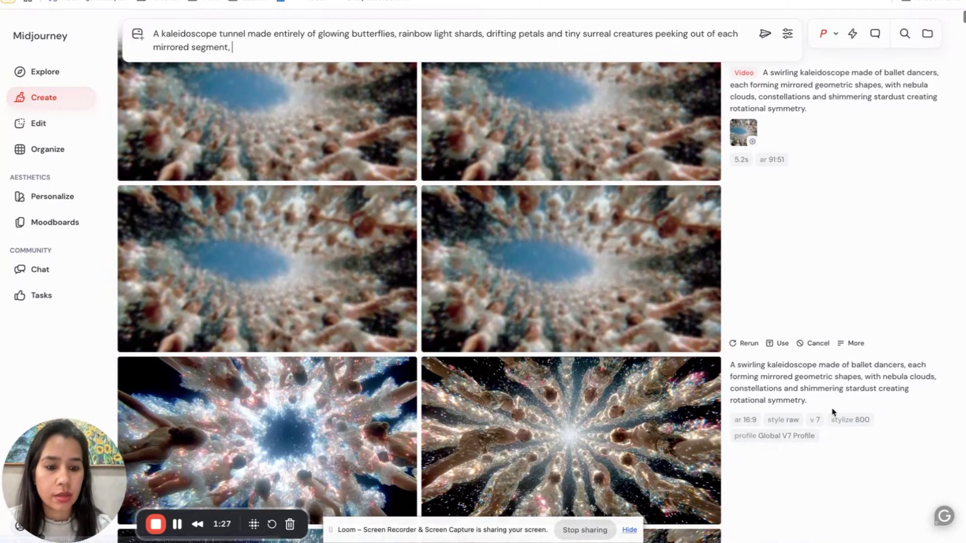
pyautogui.click(745, 419)
pyautogui.click(783, 420)
pyautogui.click(814, 419)
pyautogui.click(850, 420)
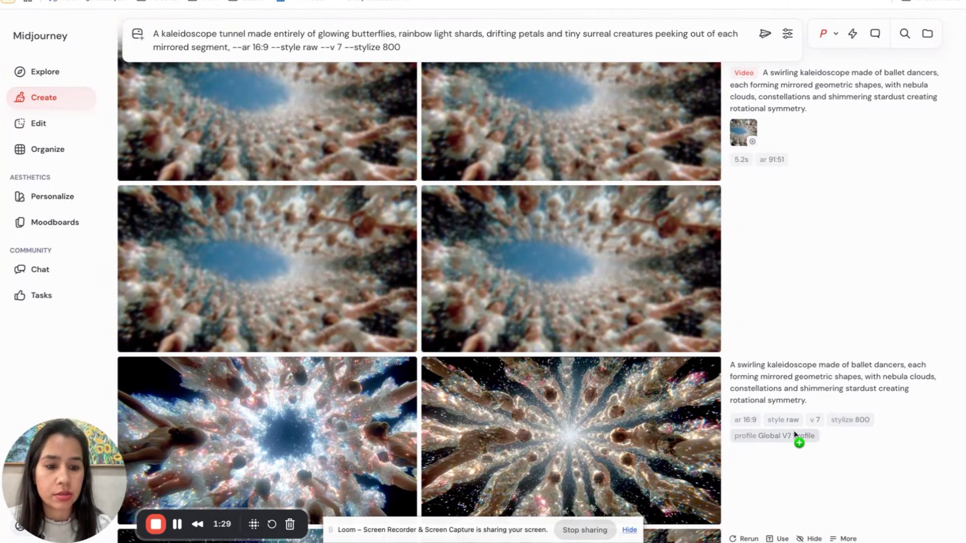
pyautogui.click(384, 46)
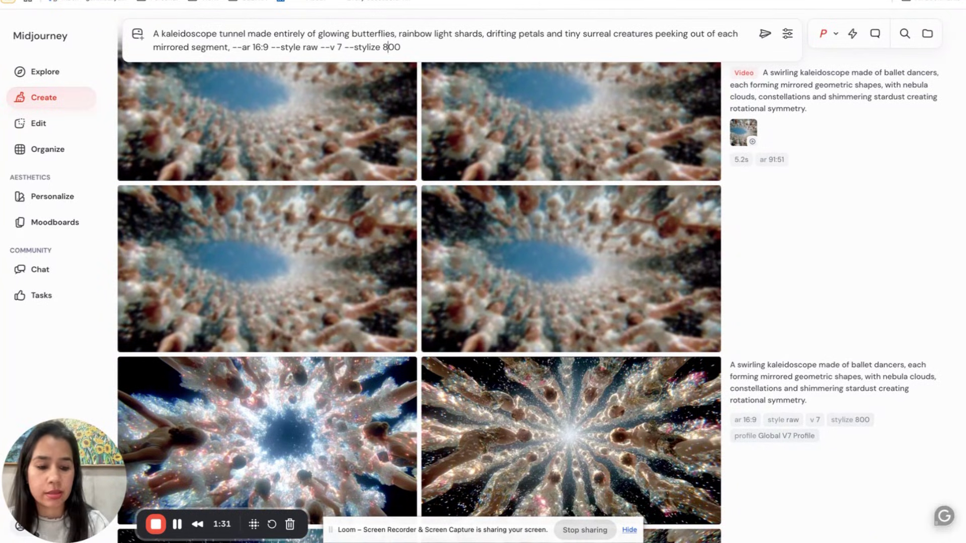
pyautogui.press('BackSpace')
pyautogui.write('5')
pyautogui.press('Return')
pyautogui.scroll(-5, 394, 225)
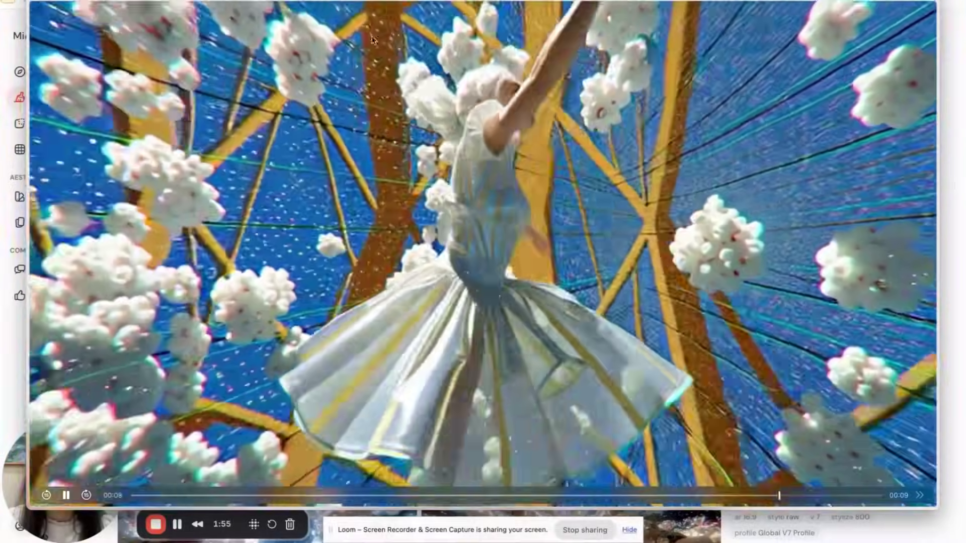
# Close the Quick Look preview of the downloaded ballerina video.
pyautogui.press('space')
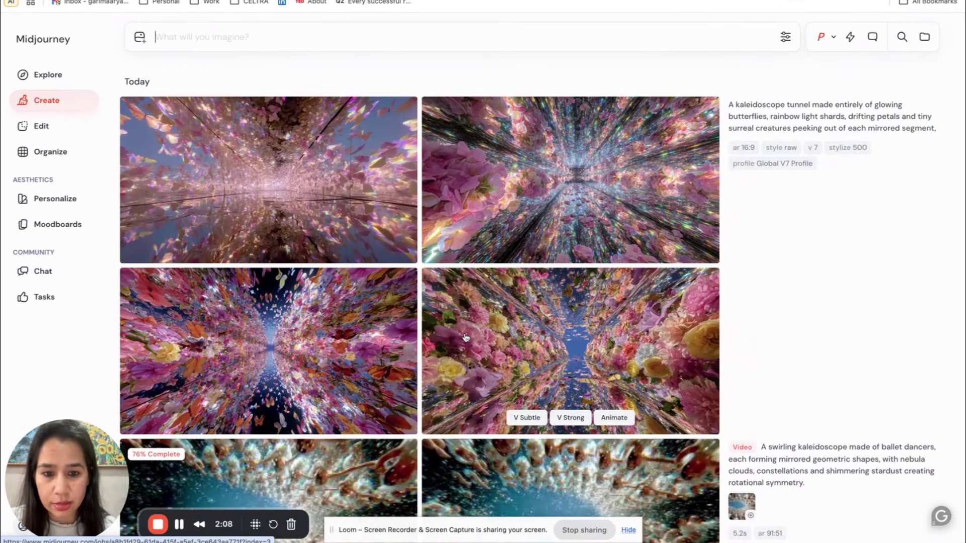
# Animate the lower-right butterfly-tunnel image and check the rendering jobs in the feed.
pyautogui.click(614, 418)
pyautogui.scroll(-10, 409, 379)
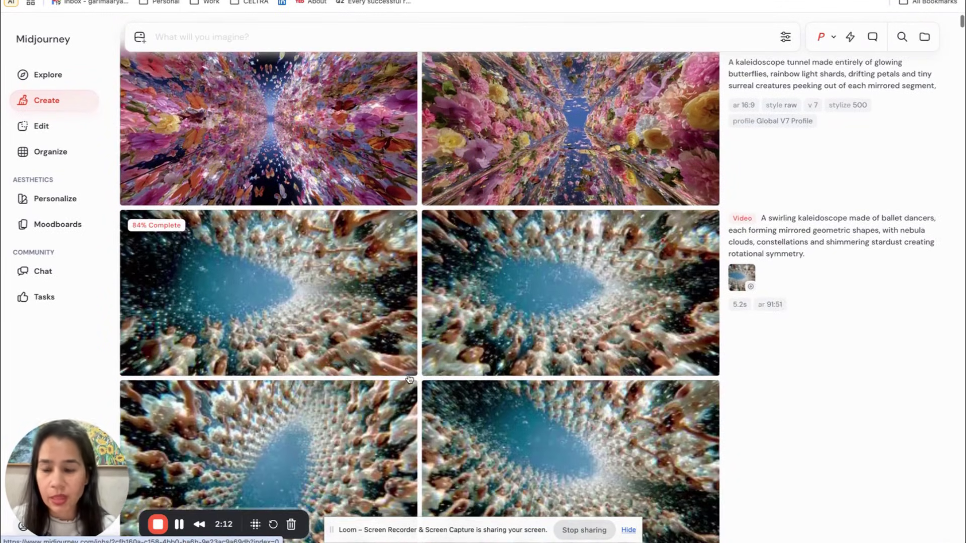
pyautogui.scroll(-2, 424, 368)
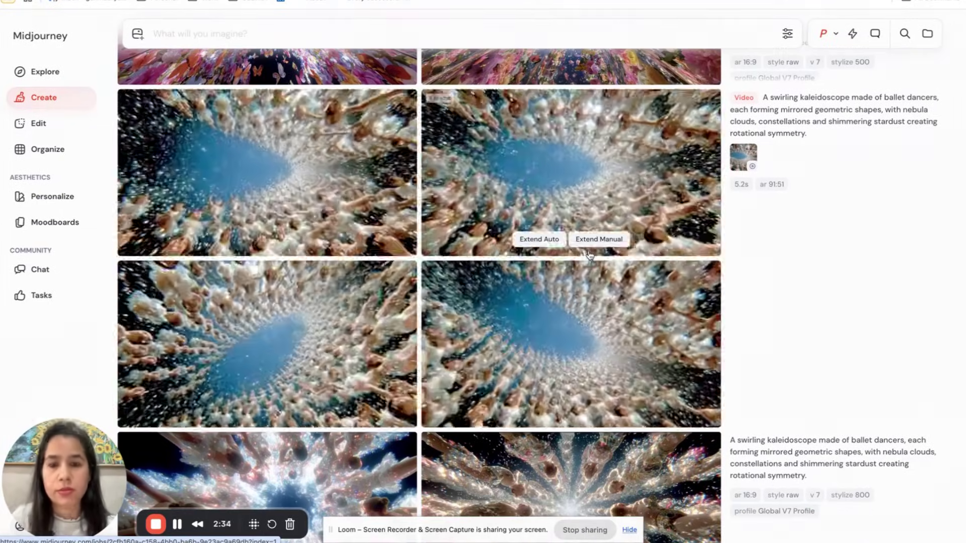
pyautogui.scroll(-7, 590, 255)
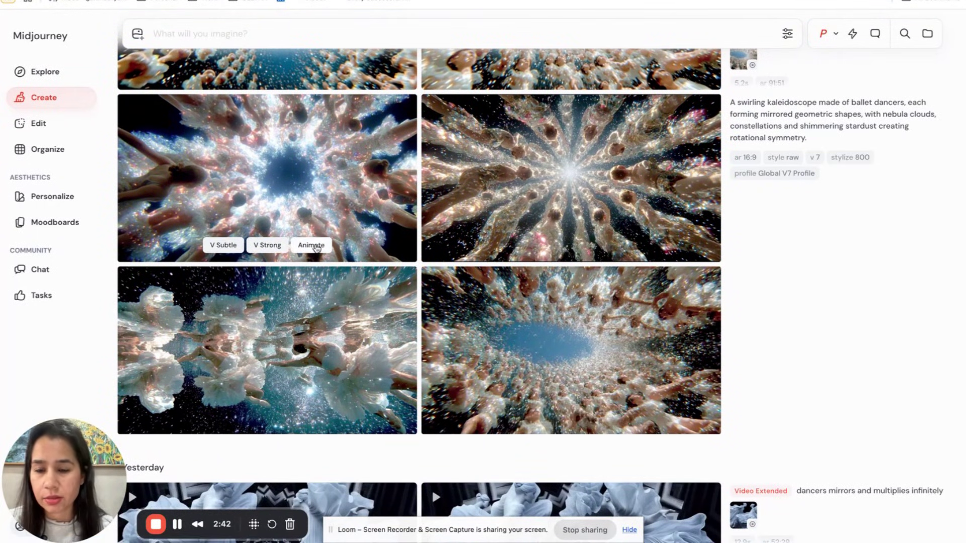
pyautogui.scroll(4, 473, 246)
pyautogui.scroll(5, 474, 246)
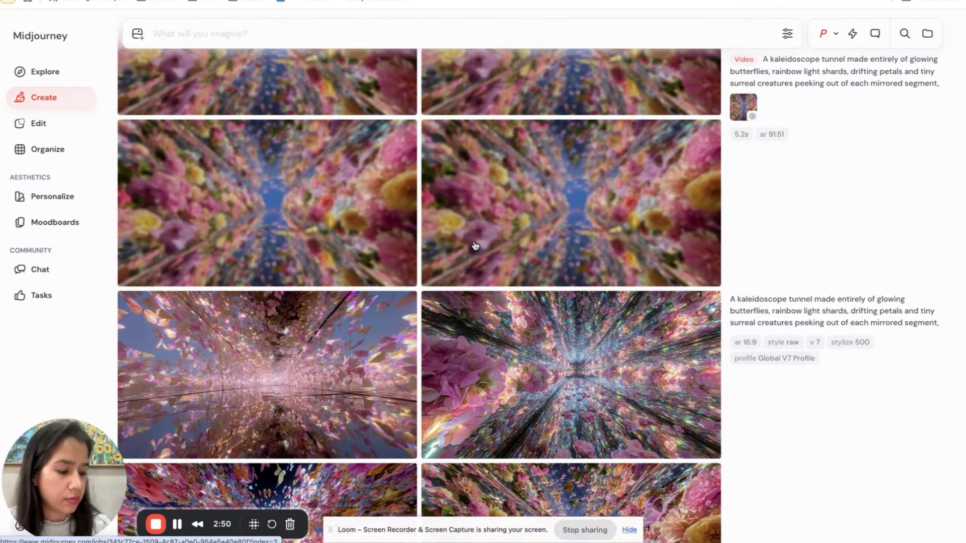
pyautogui.scroll(3, 474, 246)
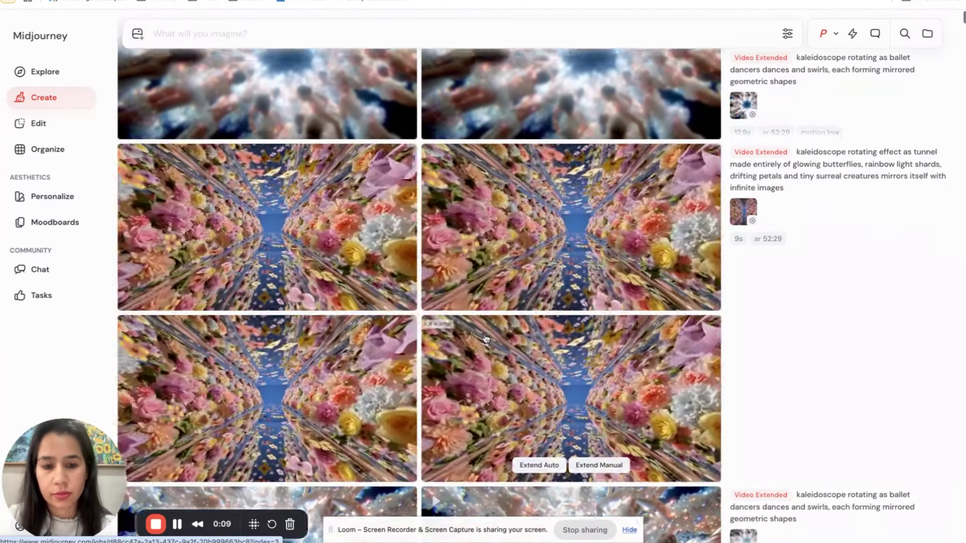
# Open the 12.9-second low-motion extended ballet kaleidoscope video from the top of the feed.
pyautogui.scroll(-1, 486, 339)
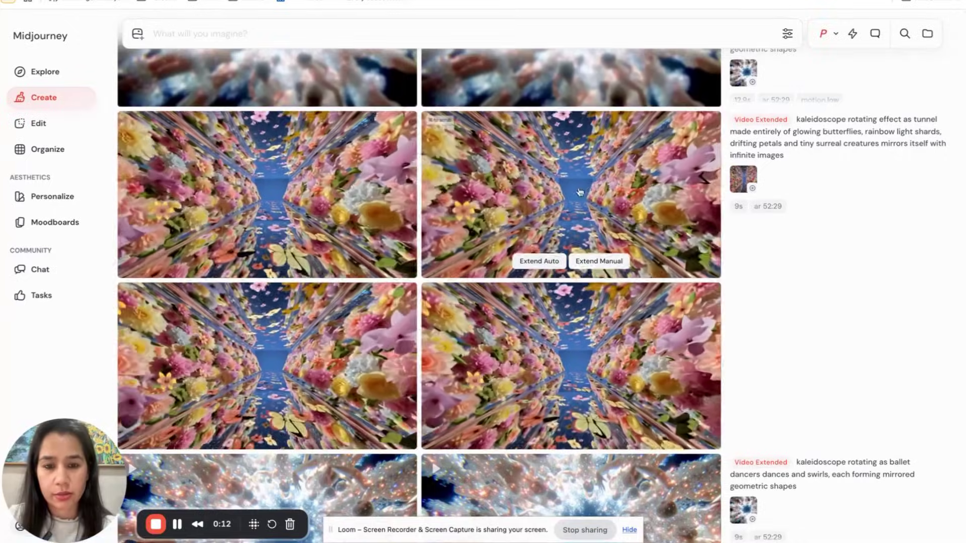
pyautogui.scroll(6, 561, 199)
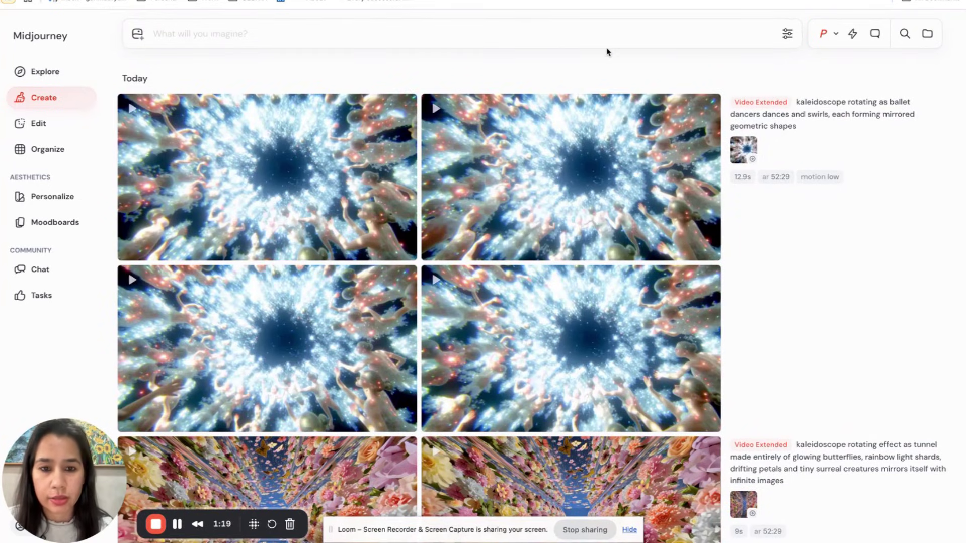
pyautogui.moveTo(588, 212)
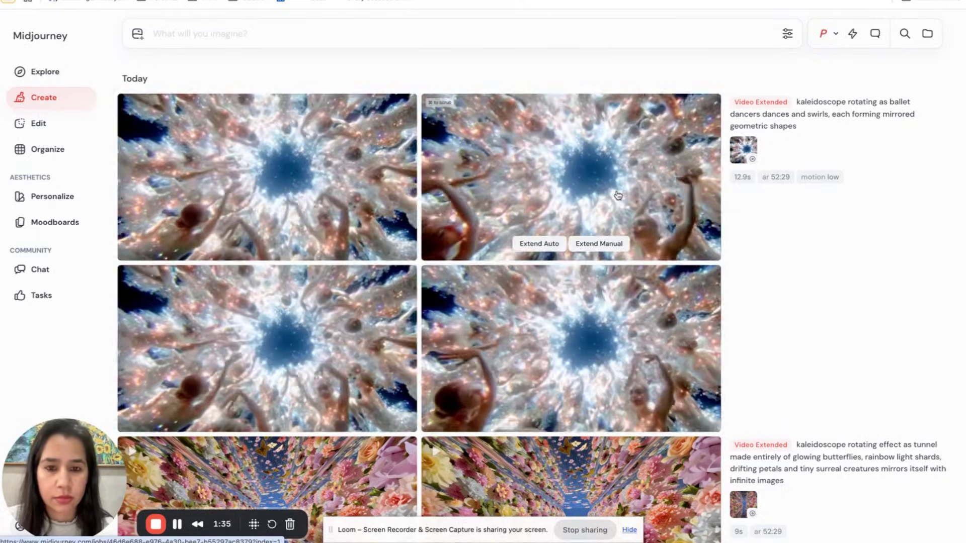
pyautogui.click(617, 192)
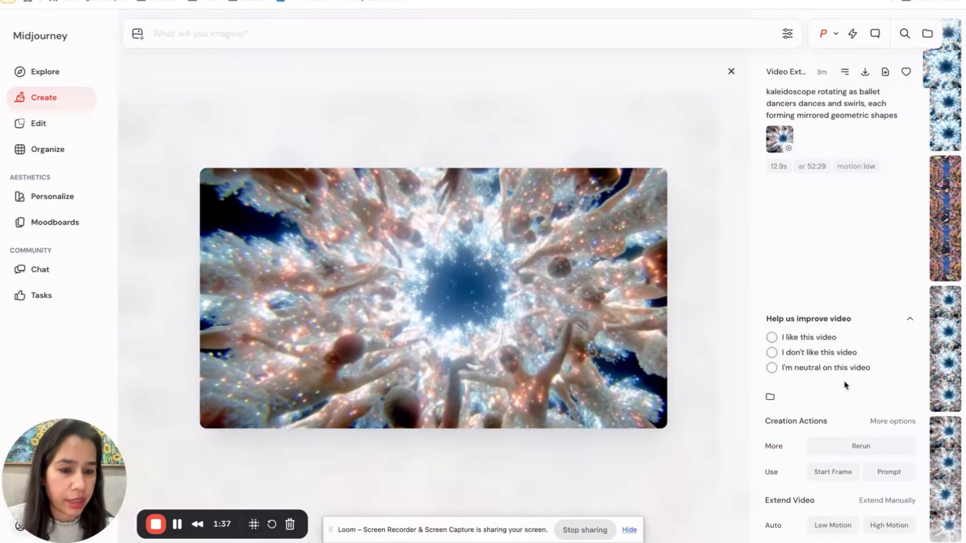
# Auto-extend the ballet-dancer kaleidoscope with High Motion to 16.7 s and review the feed.
pyautogui.click(885, 526)
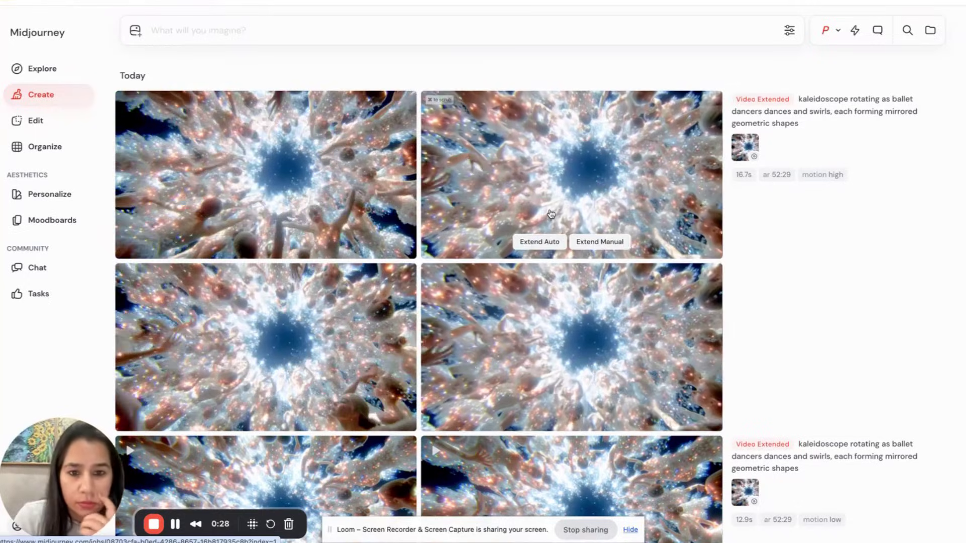
pyautogui.scroll(-10, 552, 214)
pyautogui.scroll(-7, 551, 214)
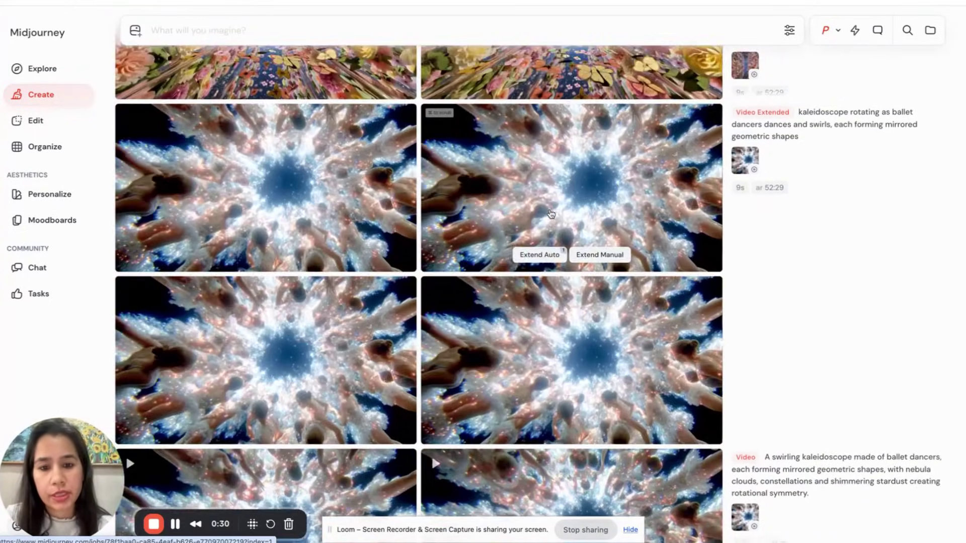
pyautogui.scroll(-4, 551, 213)
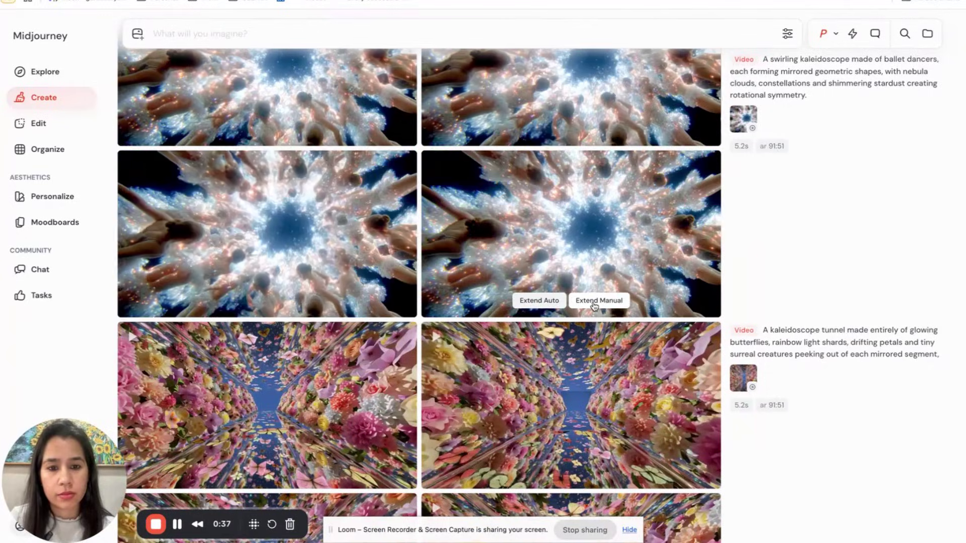
# Manually extend the swirling ballet video with the prompt 'ballet dancers begins to dance in a circle around eachother'.
pyautogui.click(594, 304)
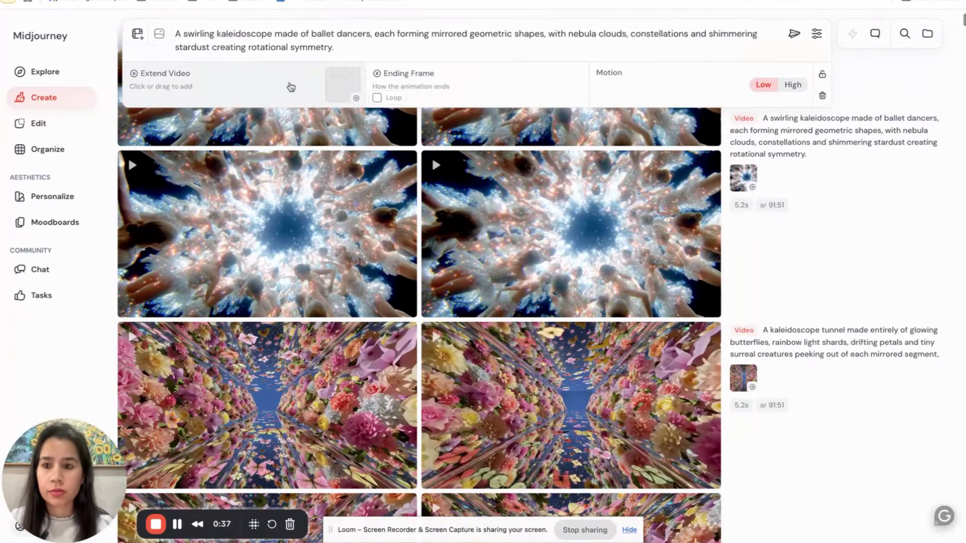
pyautogui.moveTo(312, 33); pyautogui.dragTo(173, 34)
pyautogui.press('BackSpace')
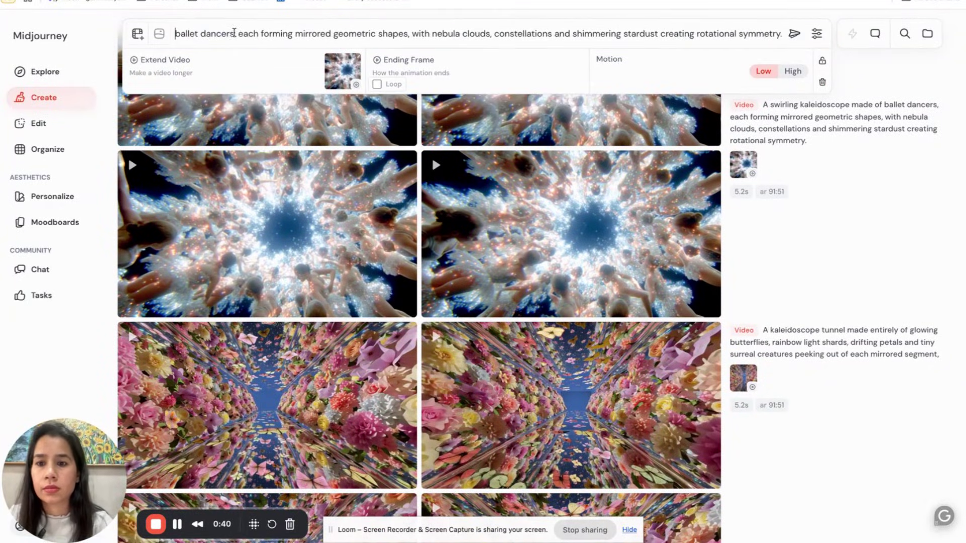
pyautogui.moveTo(235, 33); pyautogui.dragTo(848, 36)
pyautogui.press('BackSpace')
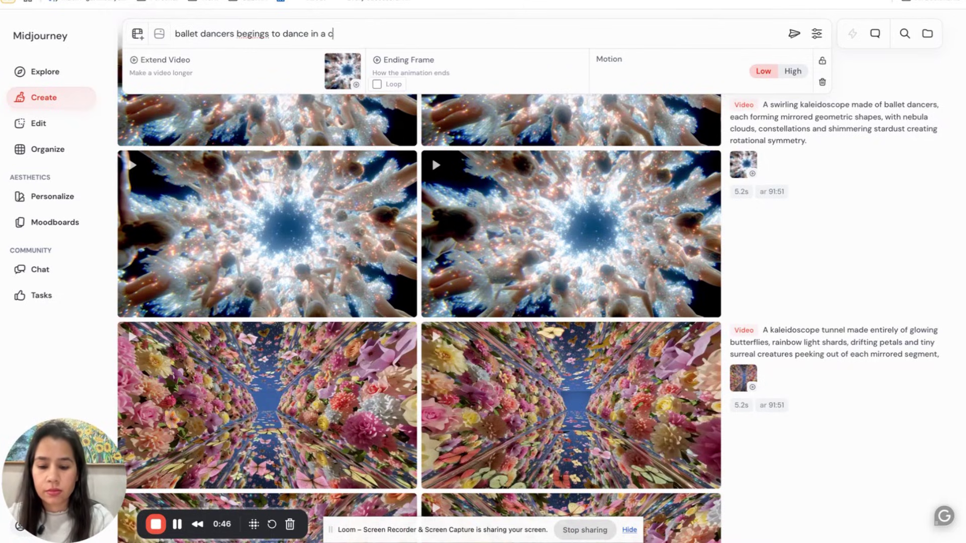
pyautogui.click(264, 36)
pyautogui.press('BackSpace')
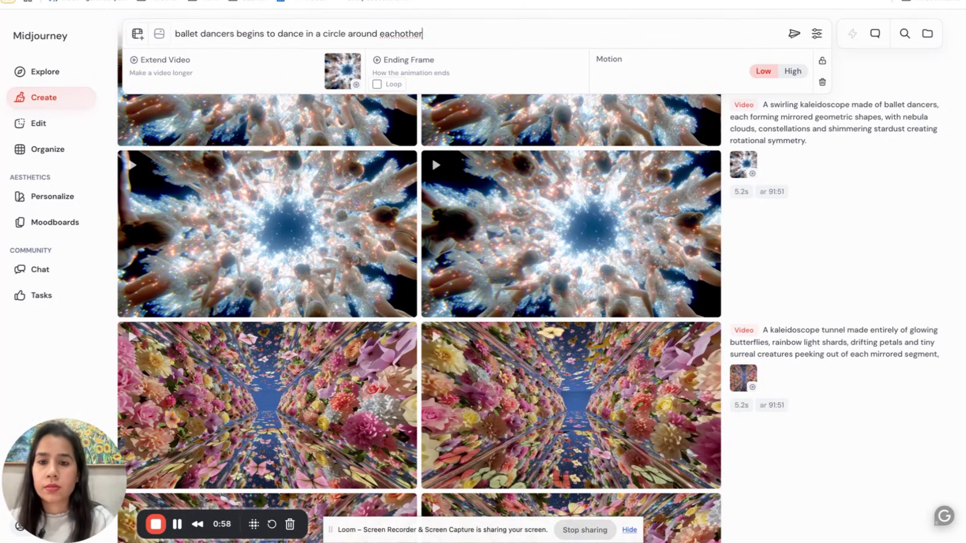
pyautogui.press('Return')
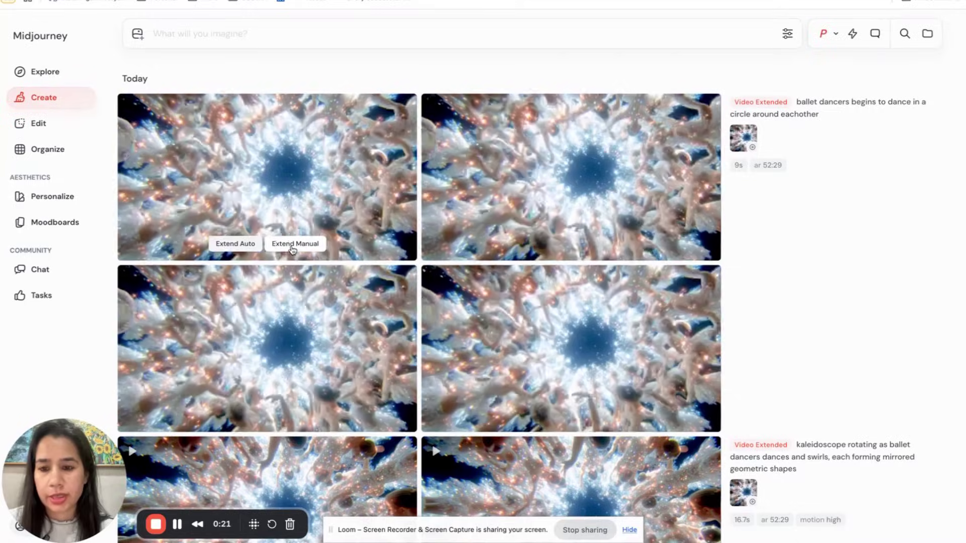
# Extend the circling-dancers video with High motion and the prompt 'ballet dancers starts dancing in a swirling fast motion'.
pyautogui.click(292, 245)
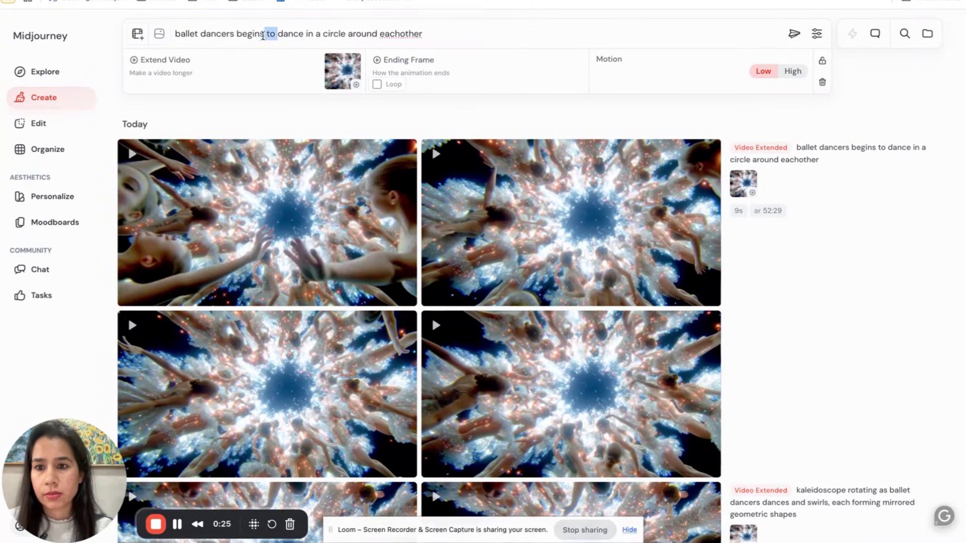
pyautogui.write('starts')
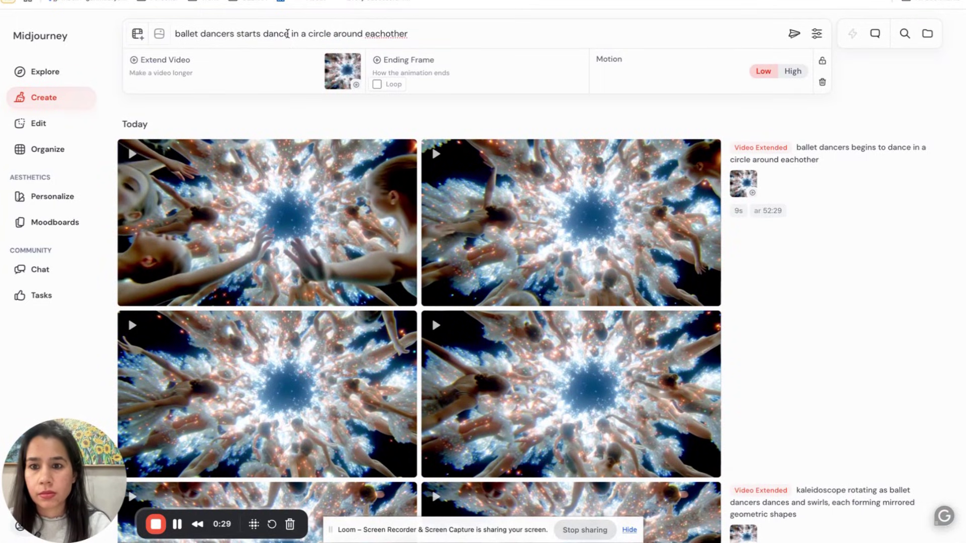
pyautogui.click(291, 33)
pyautogui.write('ing in ')
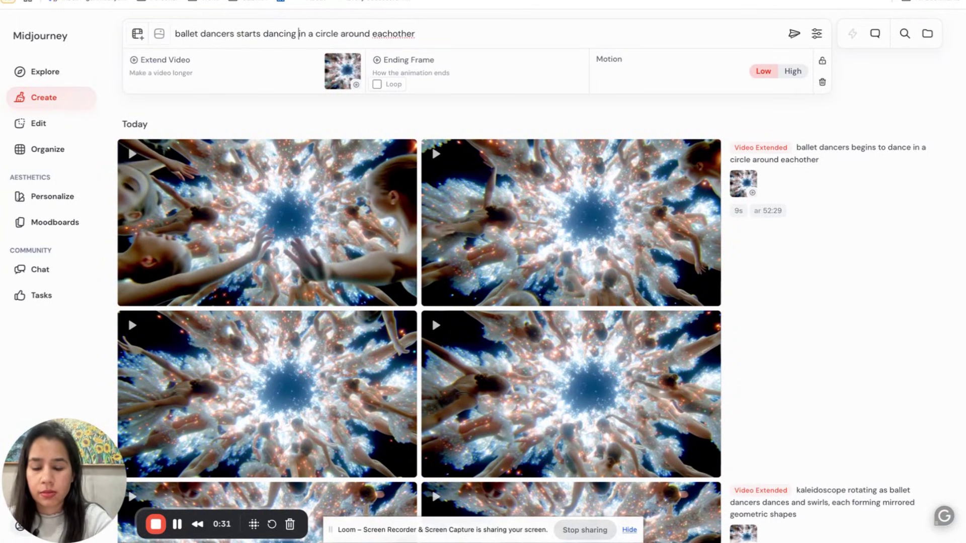
pyautogui.write('a swirling moin a')
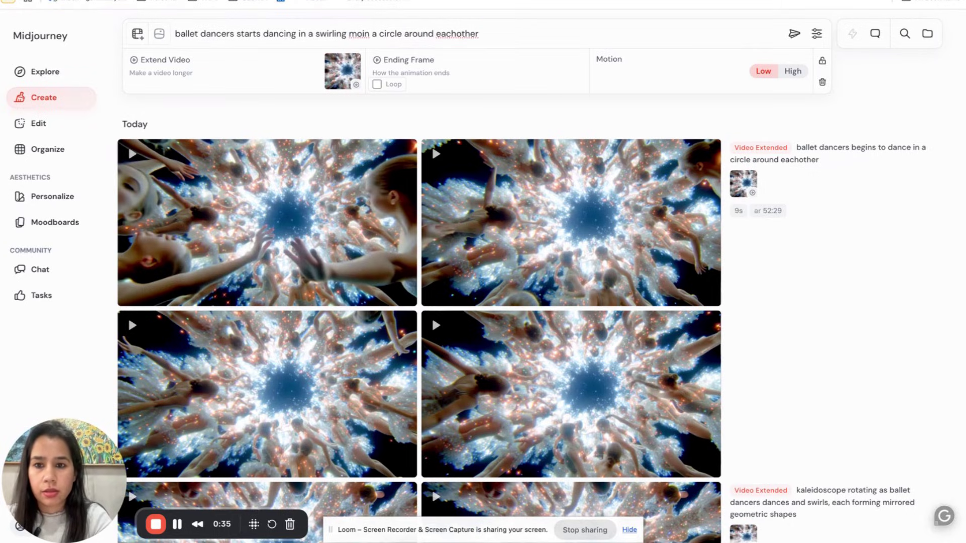
pyautogui.press('BackSpace')
pyautogui.press('BackSpace')
pyautogui.press('BackSpace')
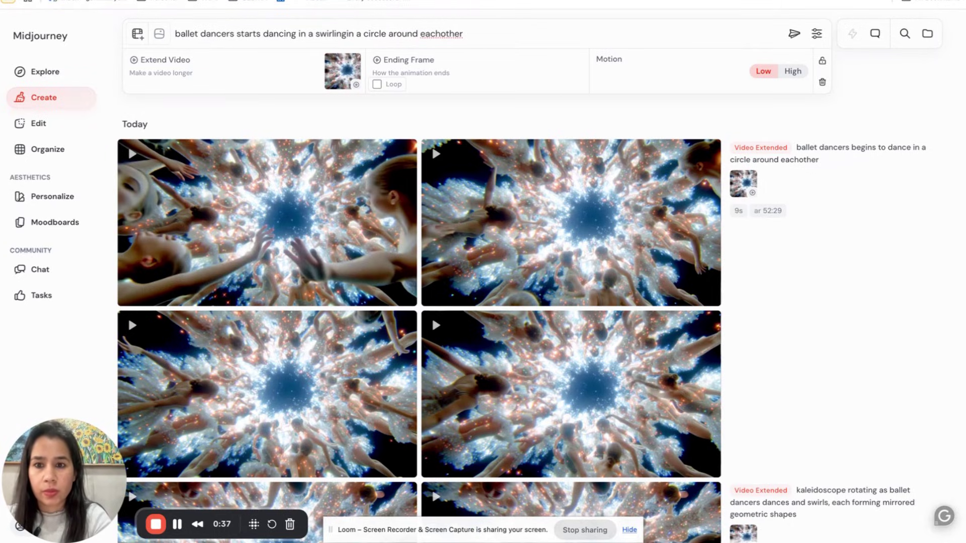
pyautogui.write('fast. motion')
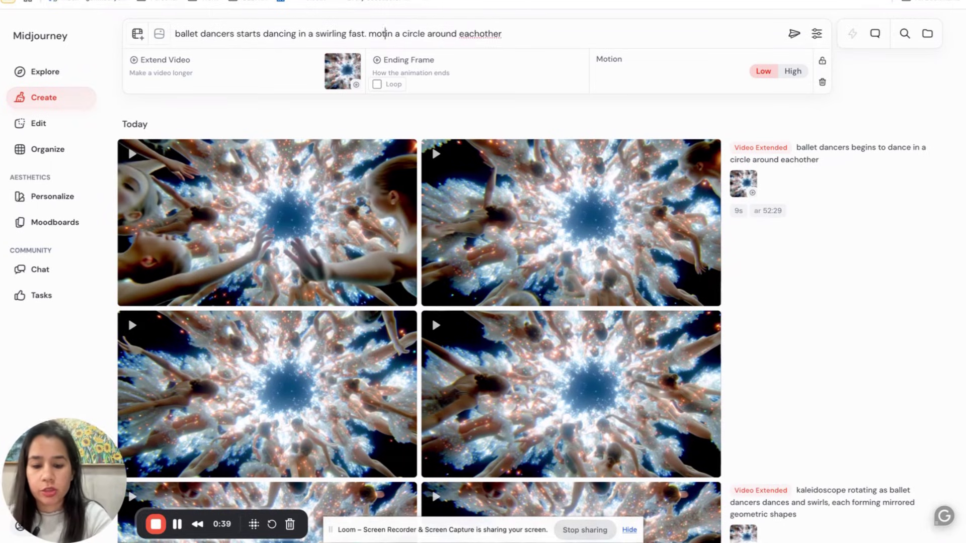
pyautogui.moveTo(400, 36); pyautogui.dragTo(536, 35)
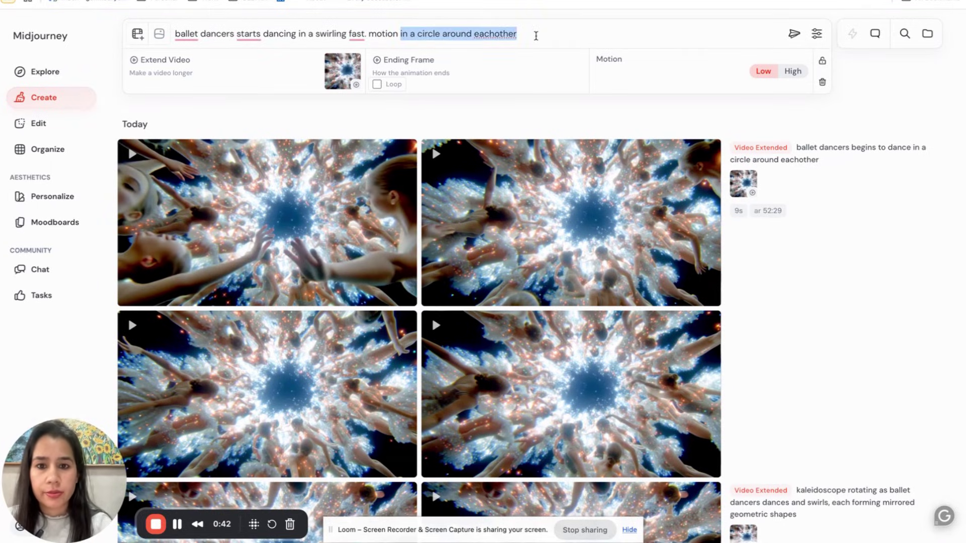
pyautogui.press('BackSpace')
pyautogui.press('BackSpace')
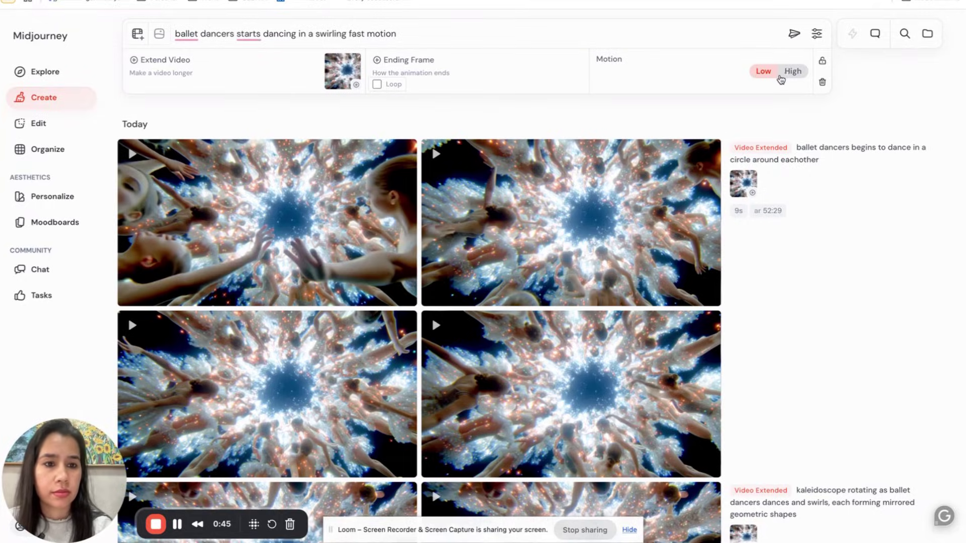
pyautogui.click(786, 74)
pyautogui.click(794, 34)
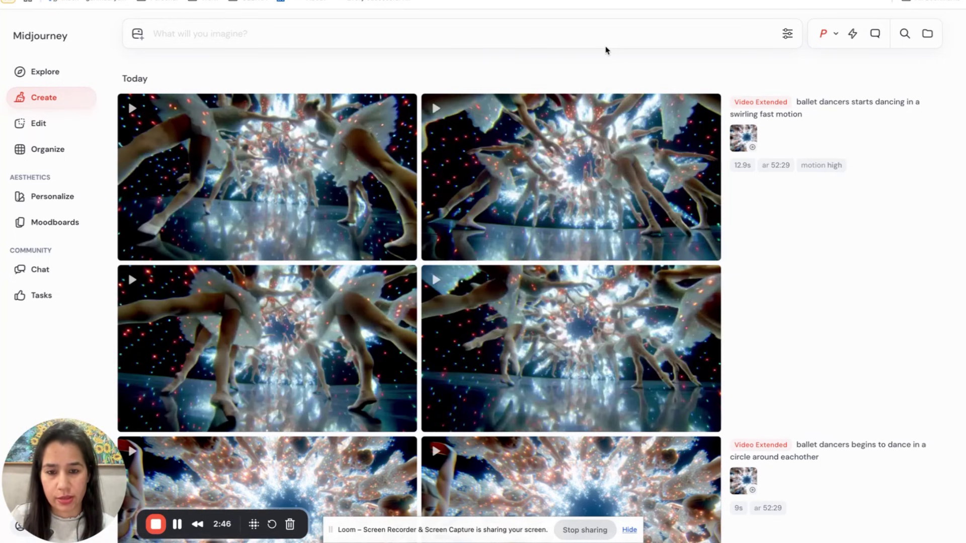
pyautogui.moveTo(536, 158)
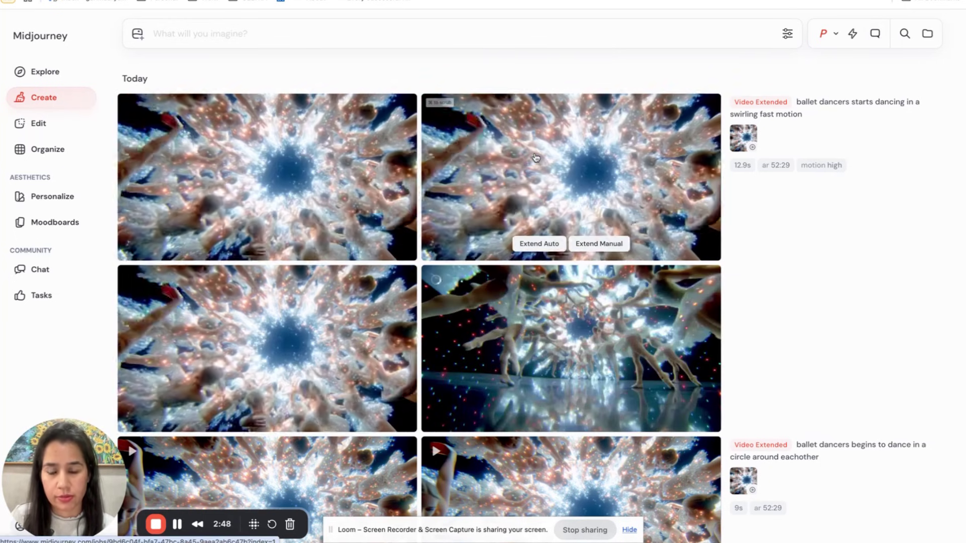